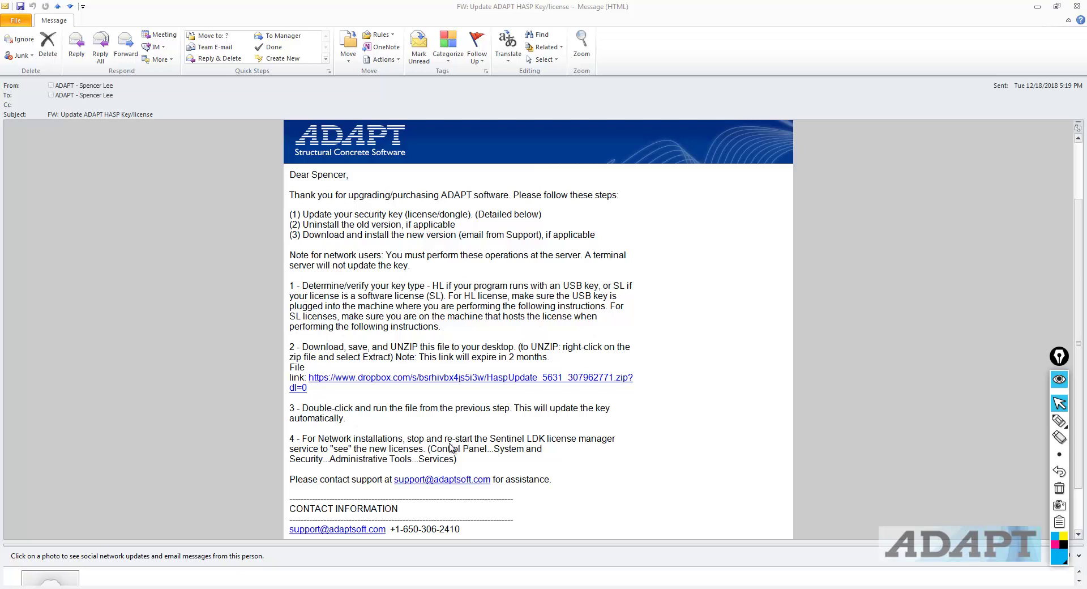
# Review the ADAPT-Builder v2018 Upgrade email alongside the Update ADAPT HASP Key/license email and its update instructions
pyautogui.moveTo(122, 588)
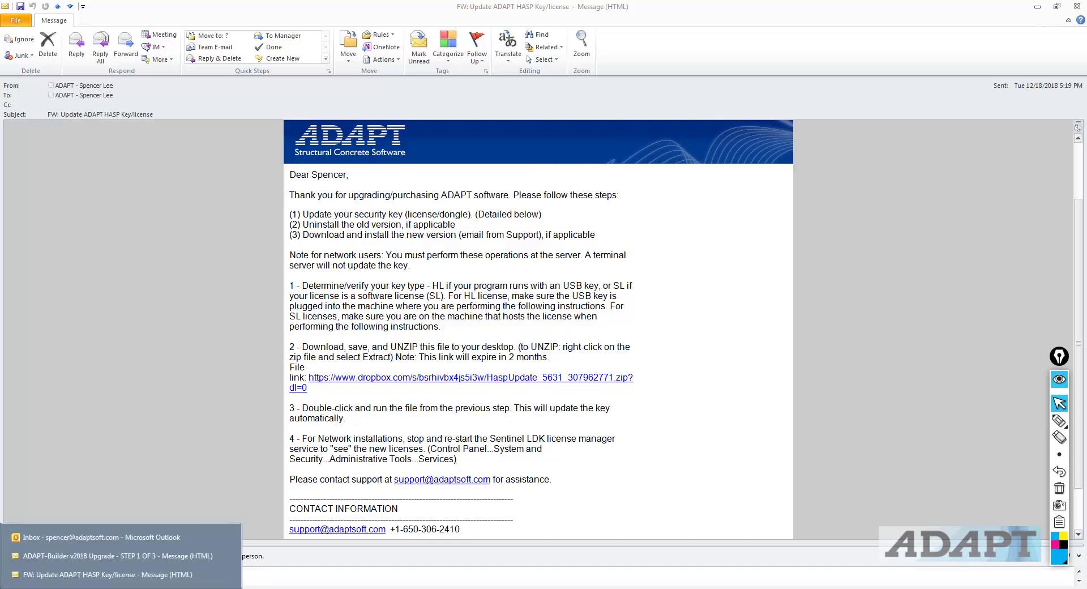
pyautogui.click(118, 555)
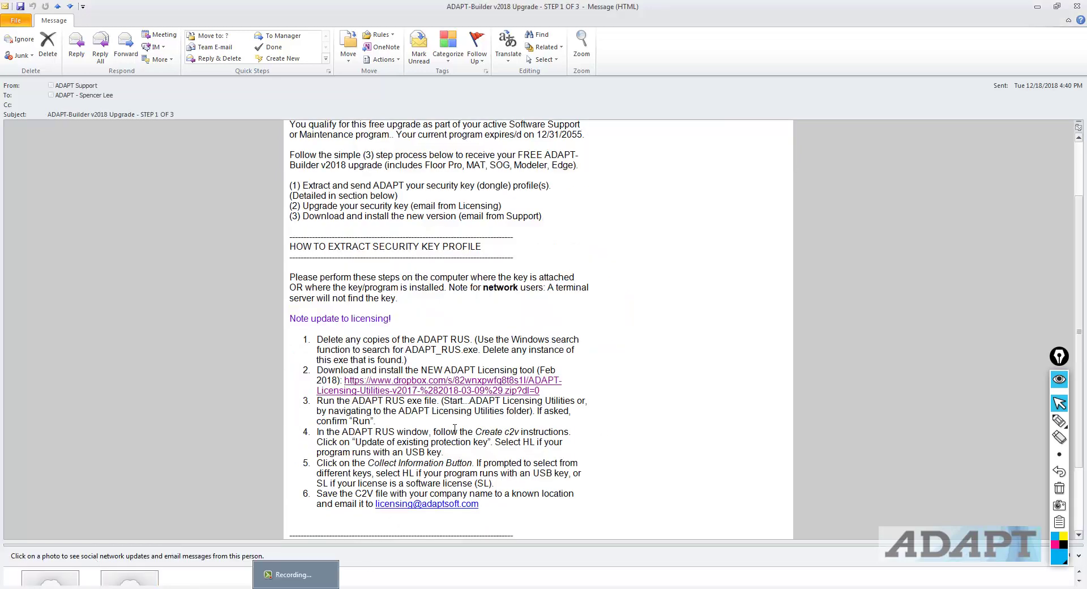
pyautogui.scroll(3, 459, 425)
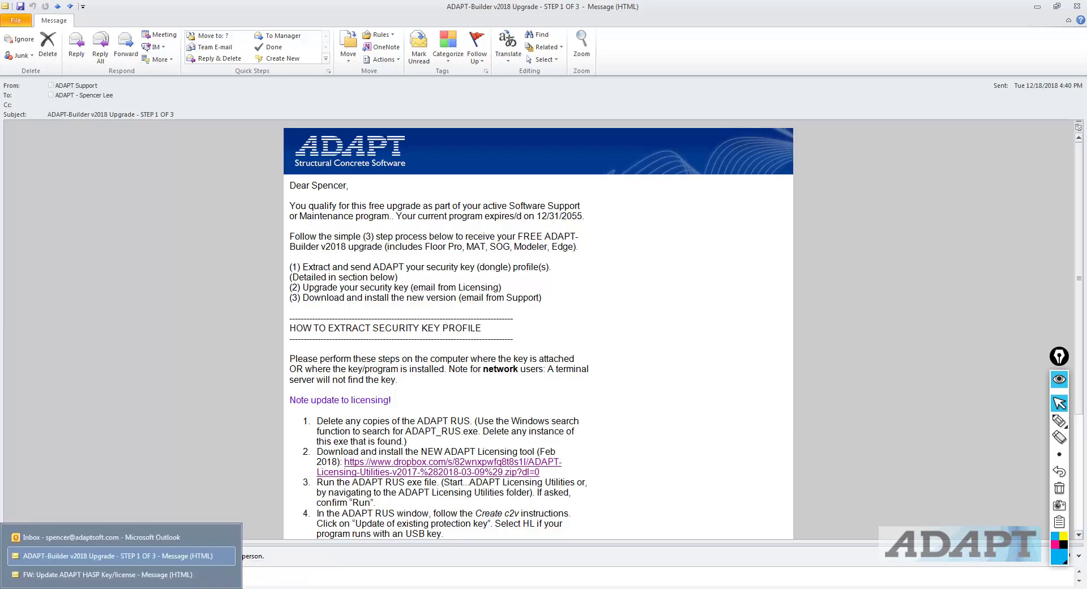
pyautogui.click(108, 574)
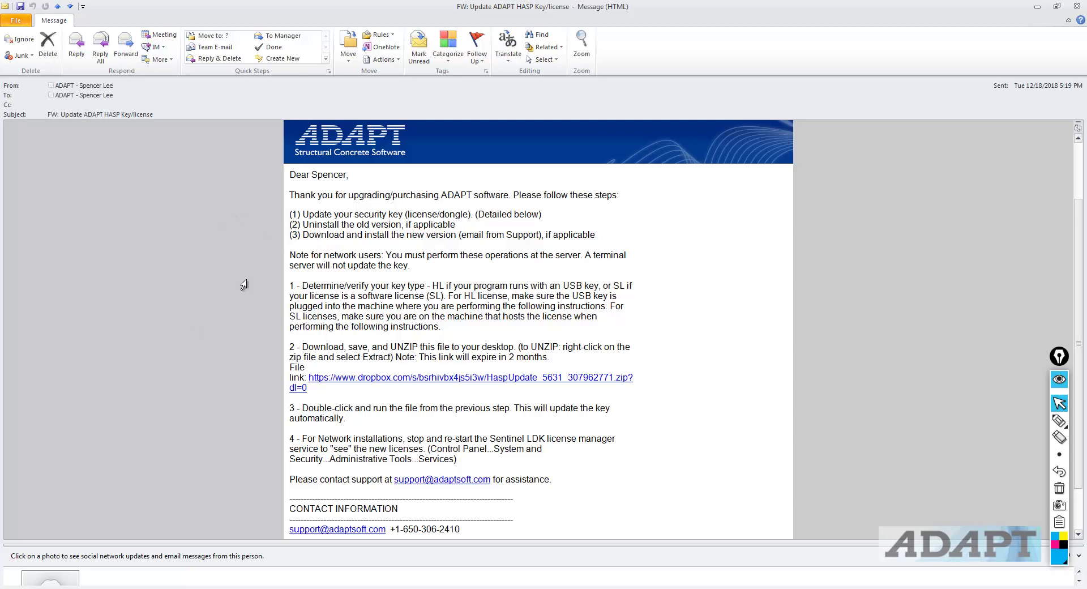
pyautogui.click(107, 550)
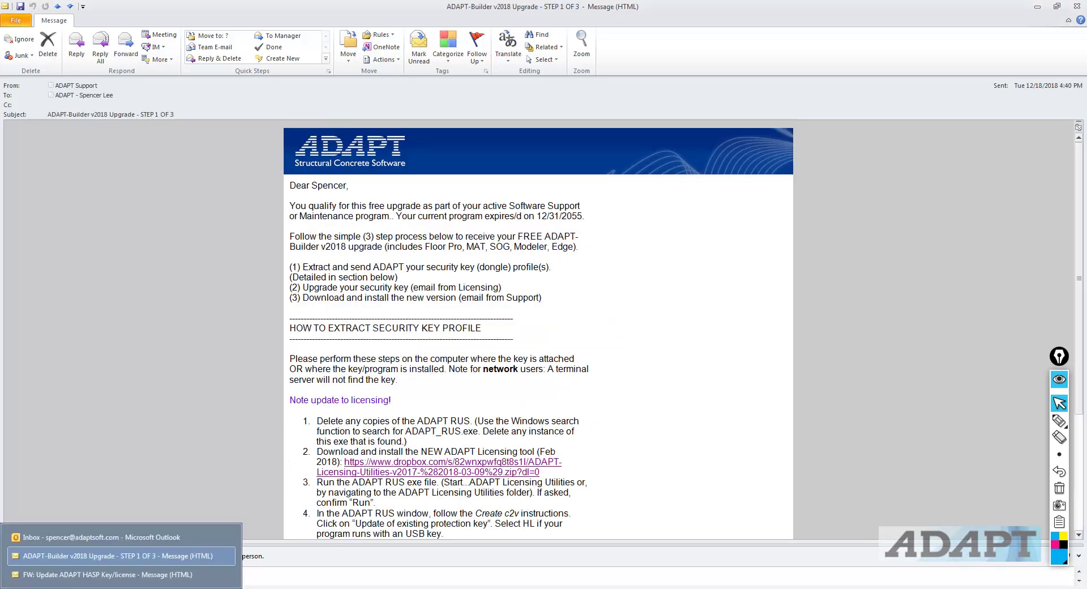
pyautogui.click(102, 576)
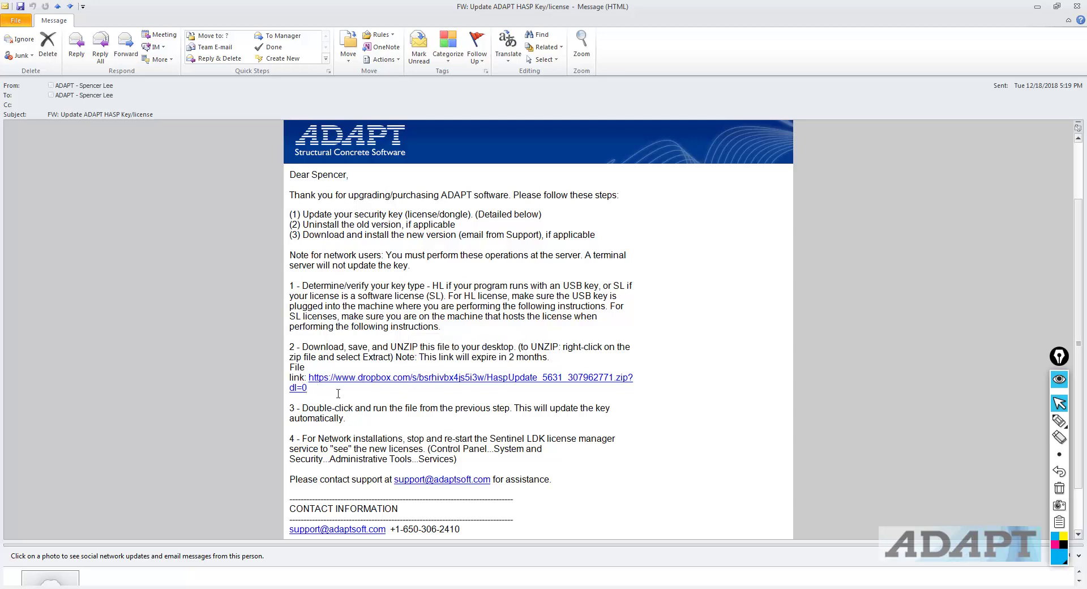
# Download the HaspUpdate zip from the email's Dropbox link and save it to the Desktop, replacing the existing copy
pyautogui.click(406, 378)
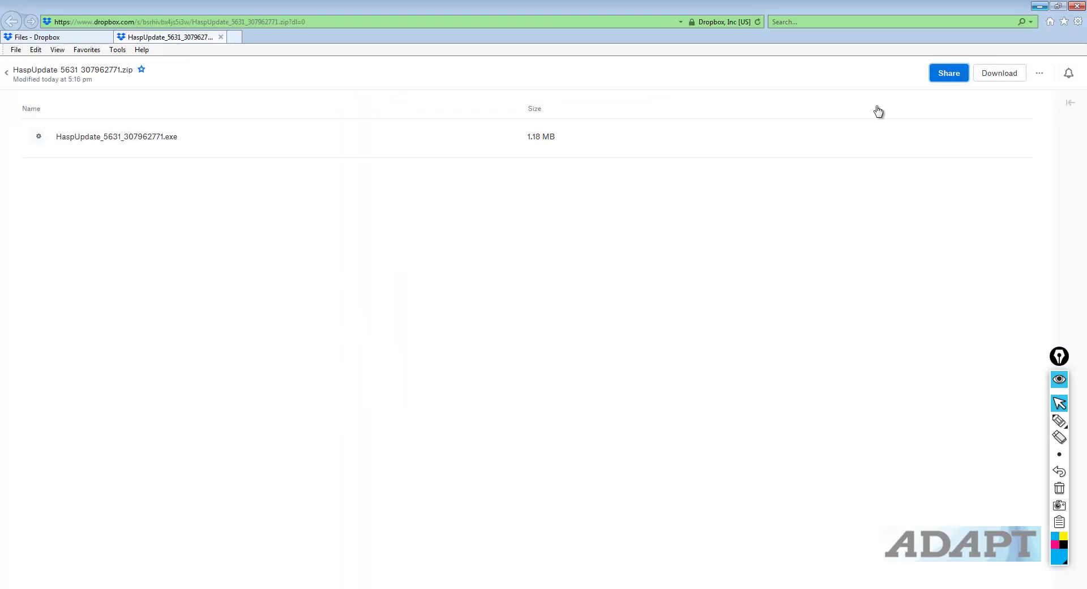
pyautogui.click(997, 74)
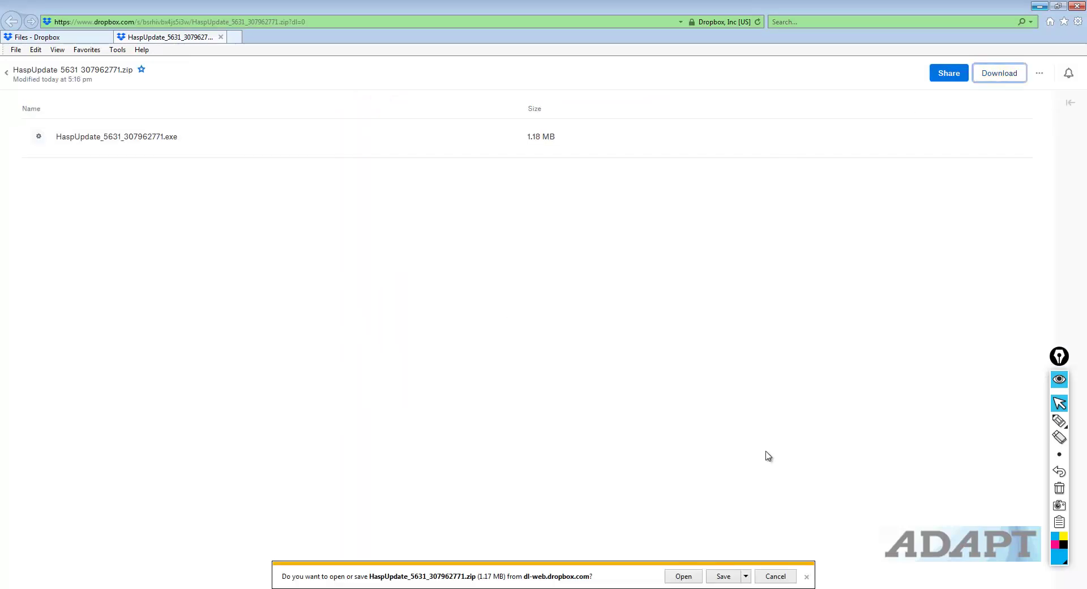
pyautogui.click(745, 576)
pyautogui.click(774, 563)
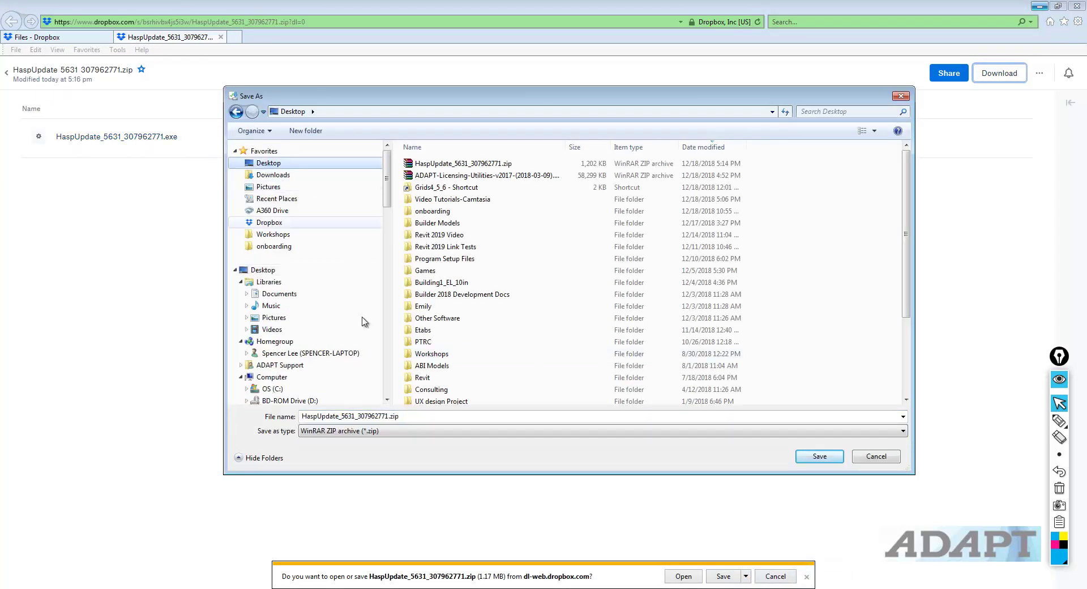
pyautogui.click(824, 458)
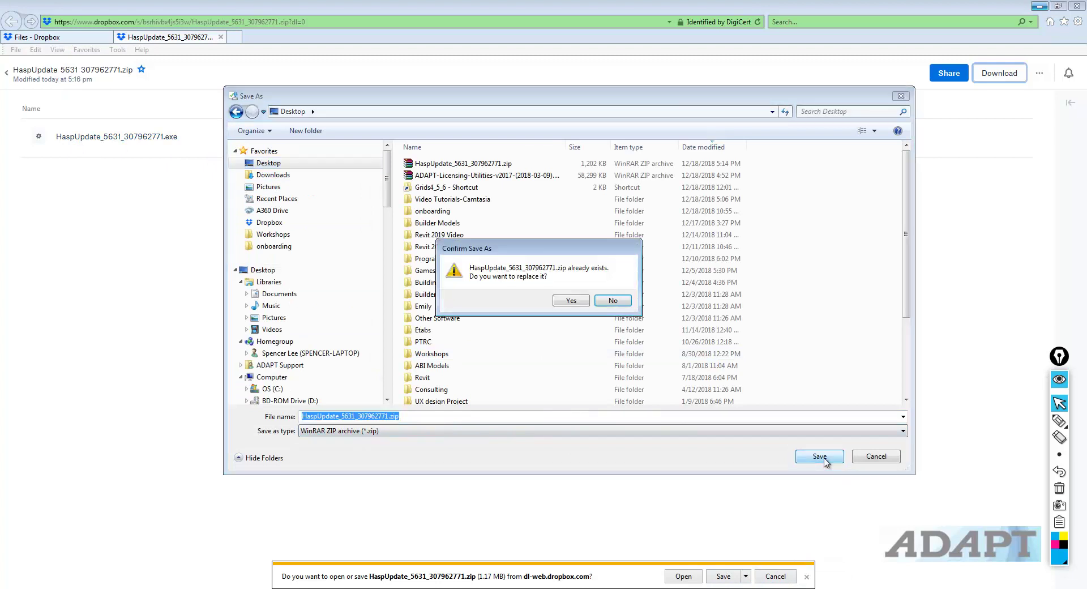
pyautogui.click(571, 302)
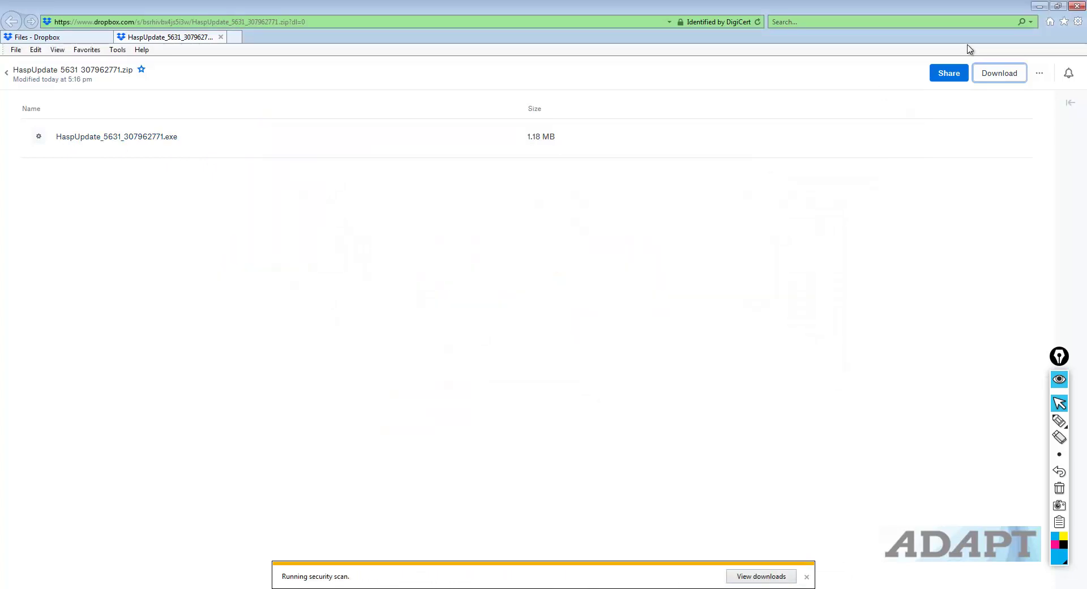
pyautogui.click(806, 576)
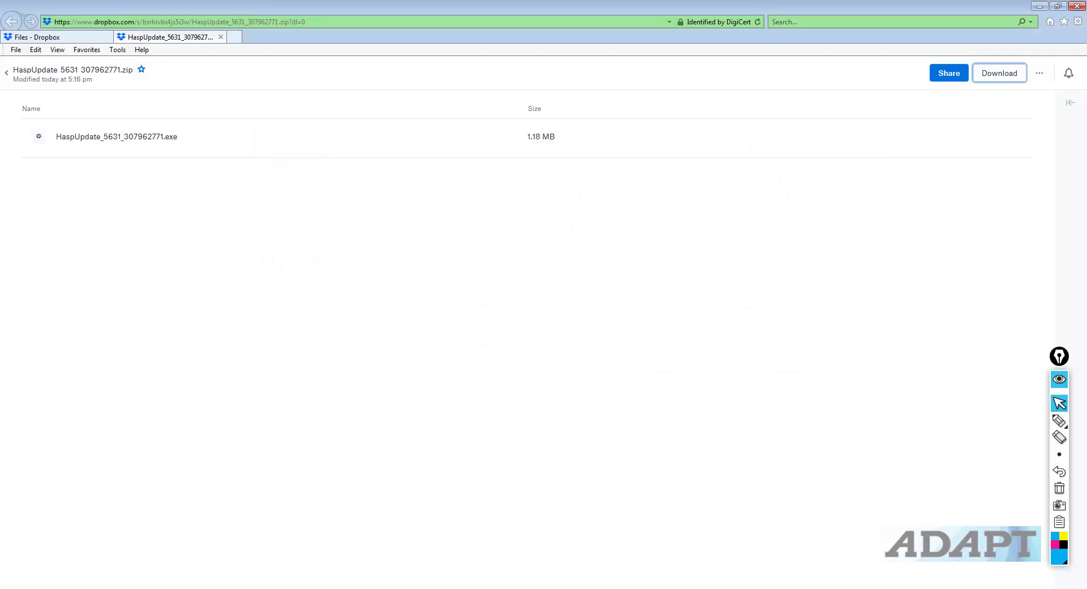
# Browse to the Desktop folder in Windows Explorer and extract the HaspUpdate zip archive directly into it
pyautogui.click(153, 585)
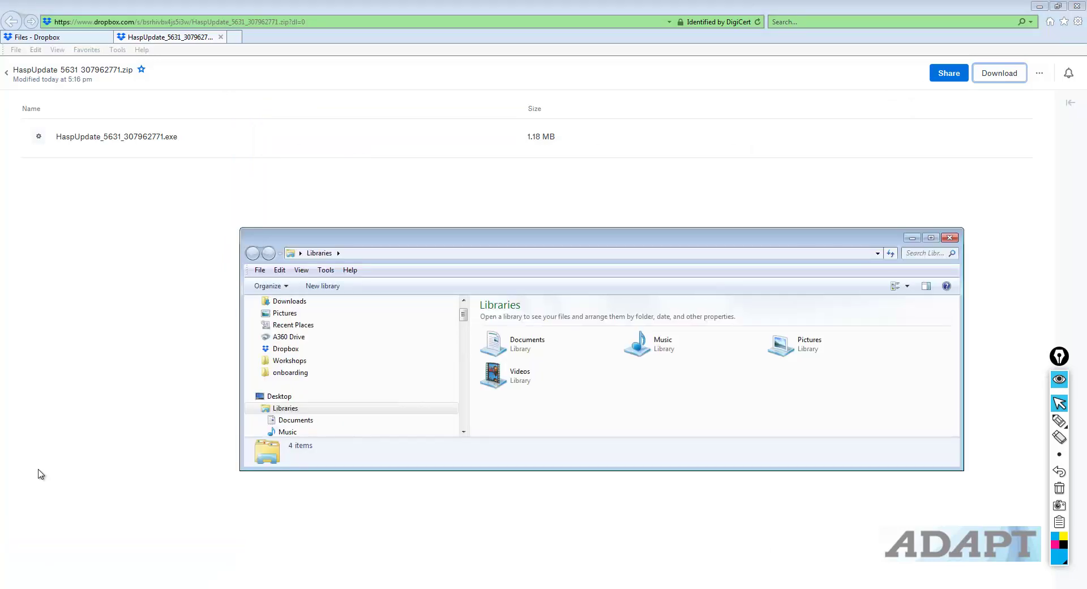
pyautogui.scroll(2, 450, 309)
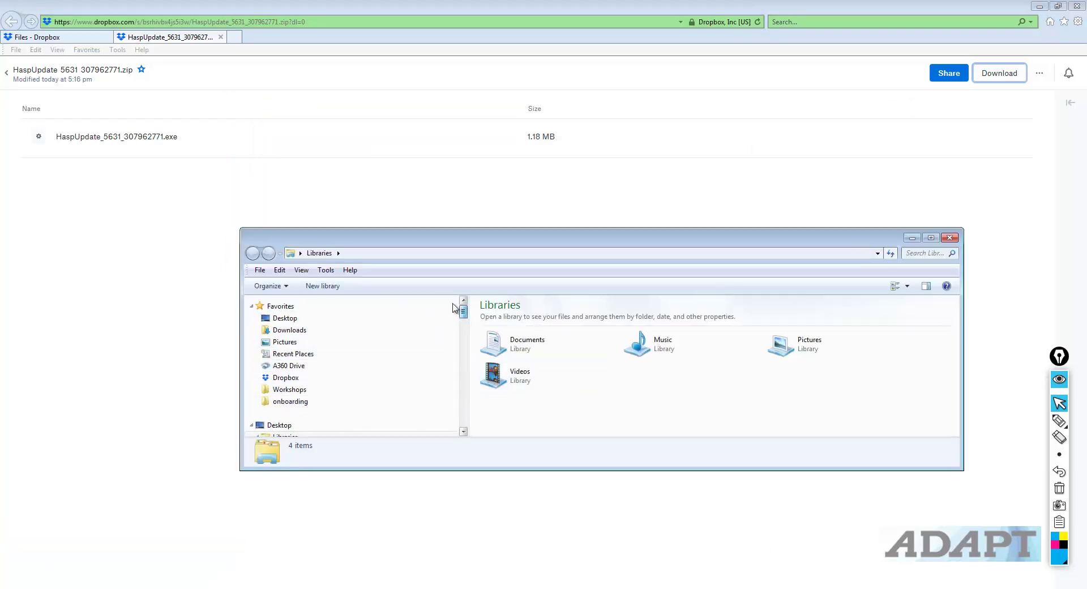
pyautogui.click(278, 319)
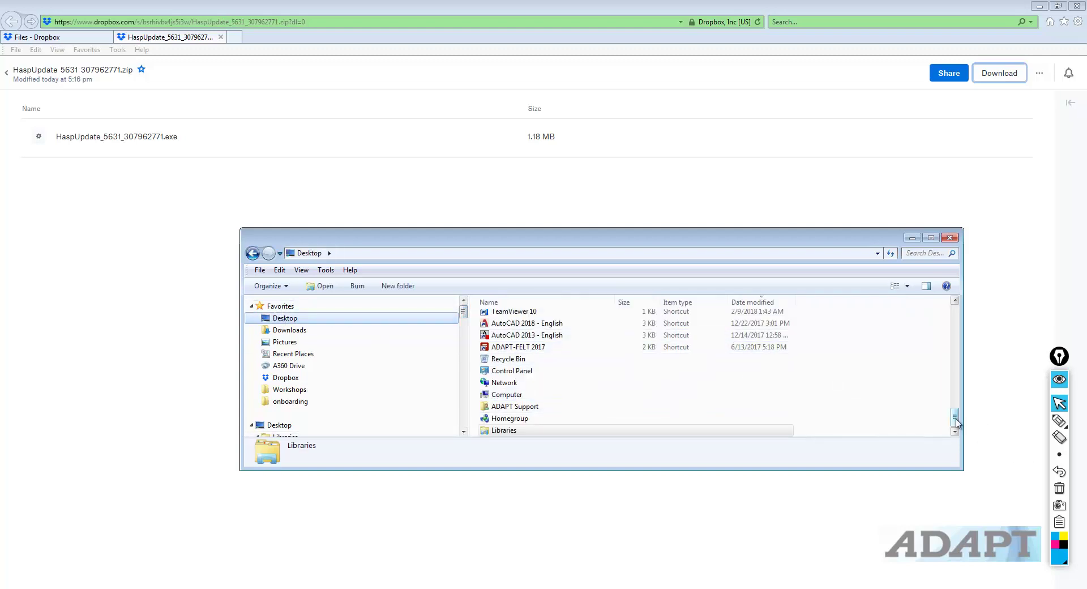
pyautogui.moveTo(955, 422); pyautogui.dragTo(954, 309)
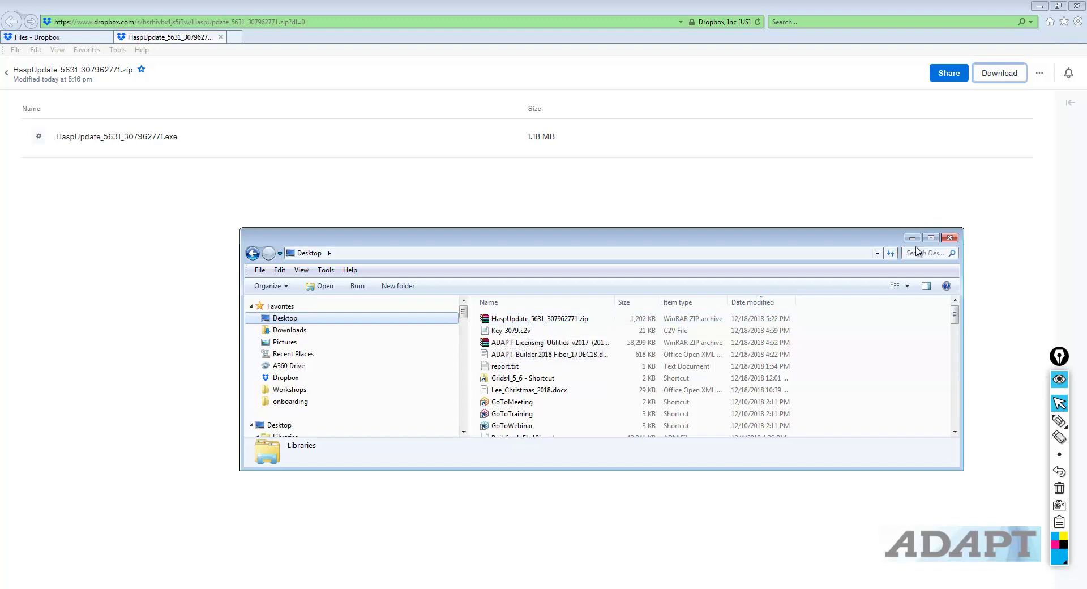
pyautogui.click(931, 237)
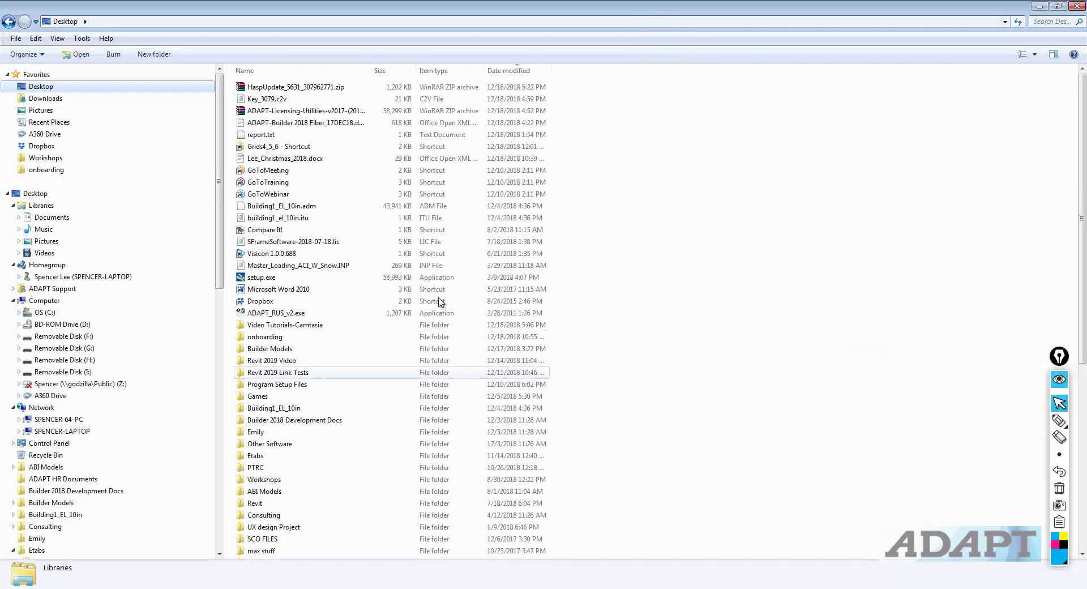
pyautogui.rightClick(320, 89)
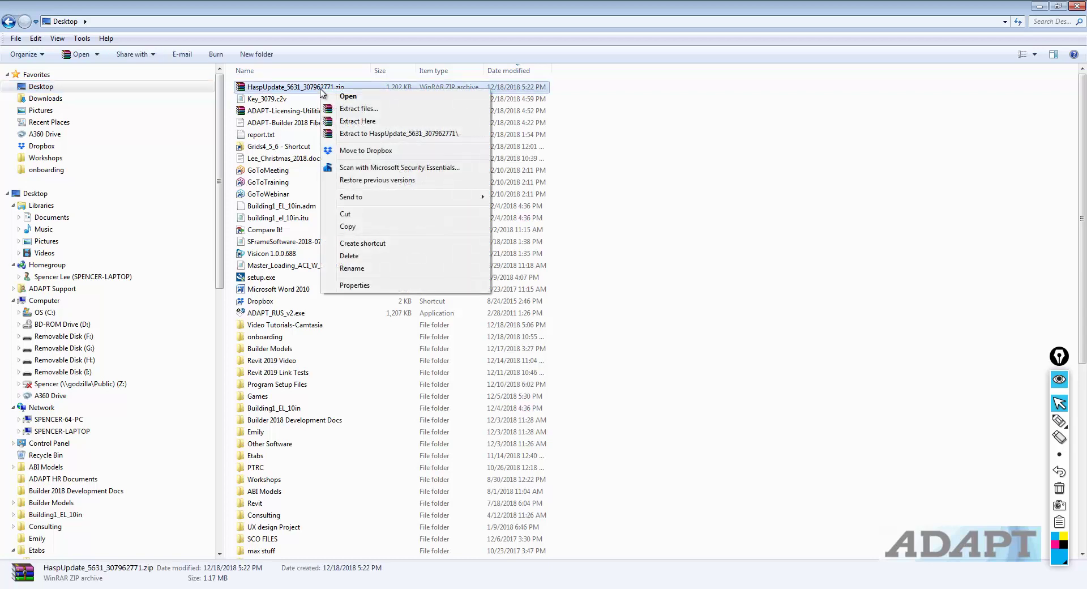
pyautogui.click(375, 121)
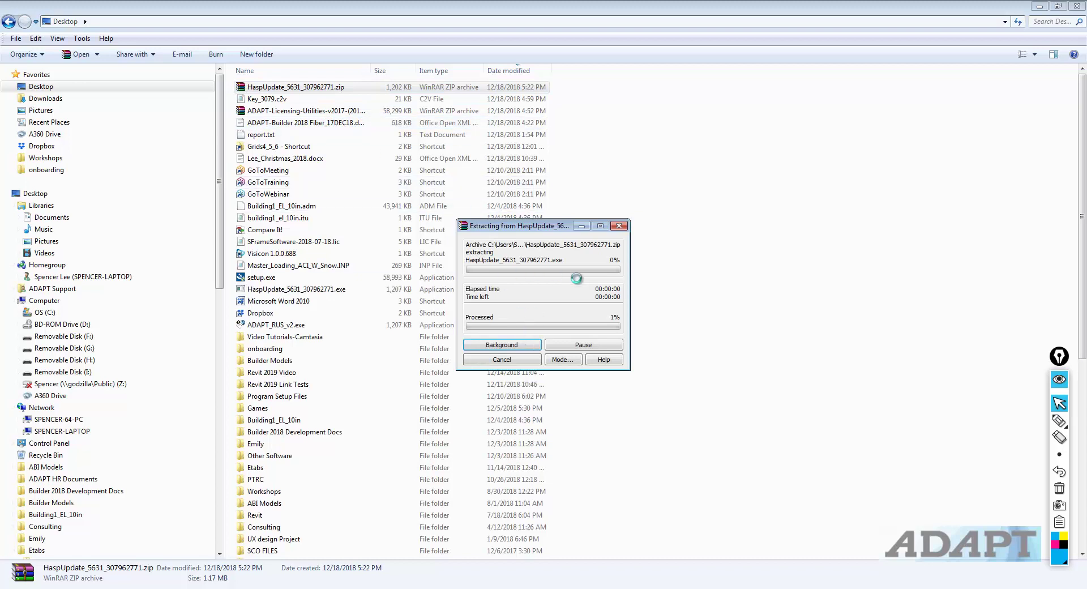
pyautogui.click(724, 327)
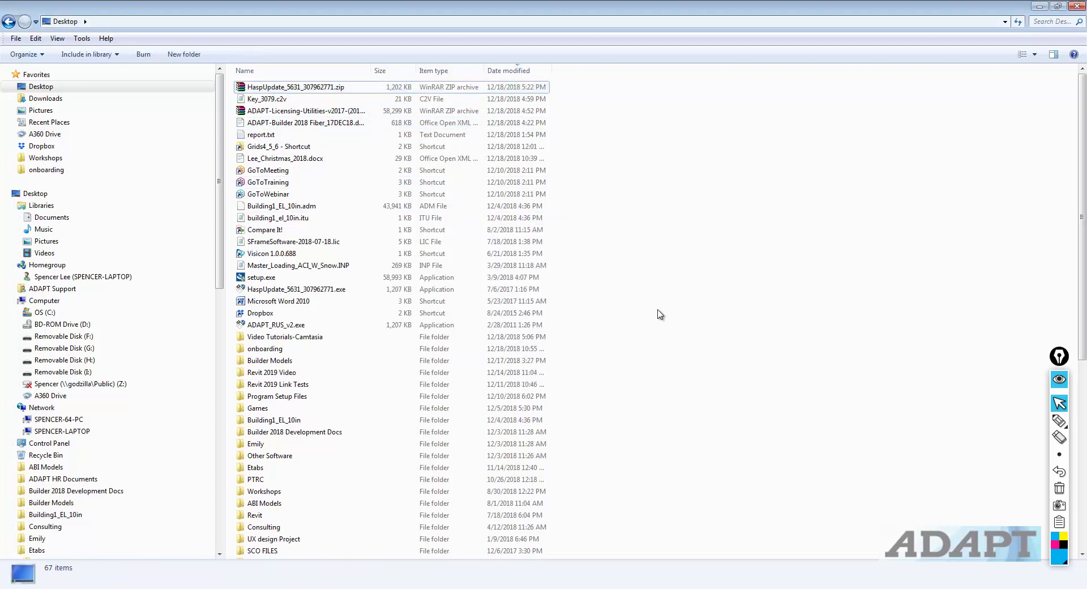
# Check the HASP key update email's instructions for running the extracted HaspUpdate file, then return to the Desktop folder
pyautogui.click(262, 291)
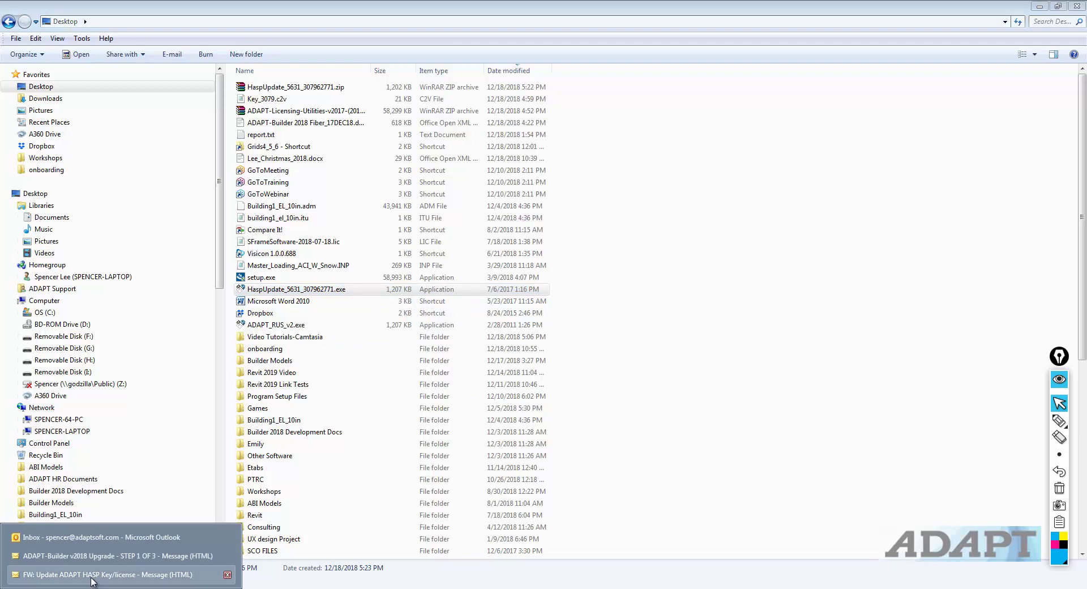
pyautogui.click(91, 577)
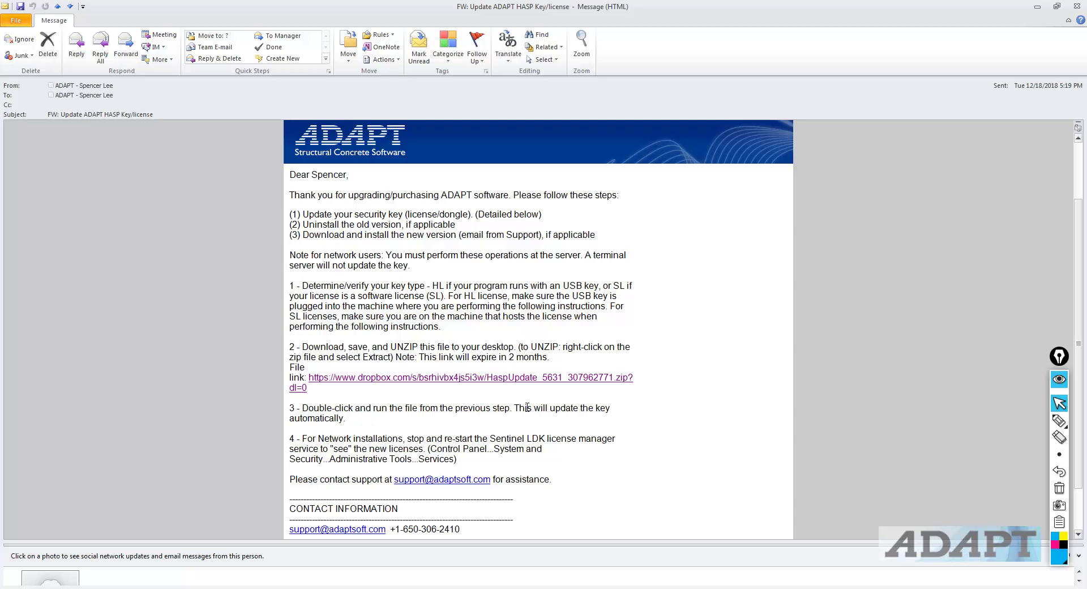
pyautogui.moveTo(34, 583)
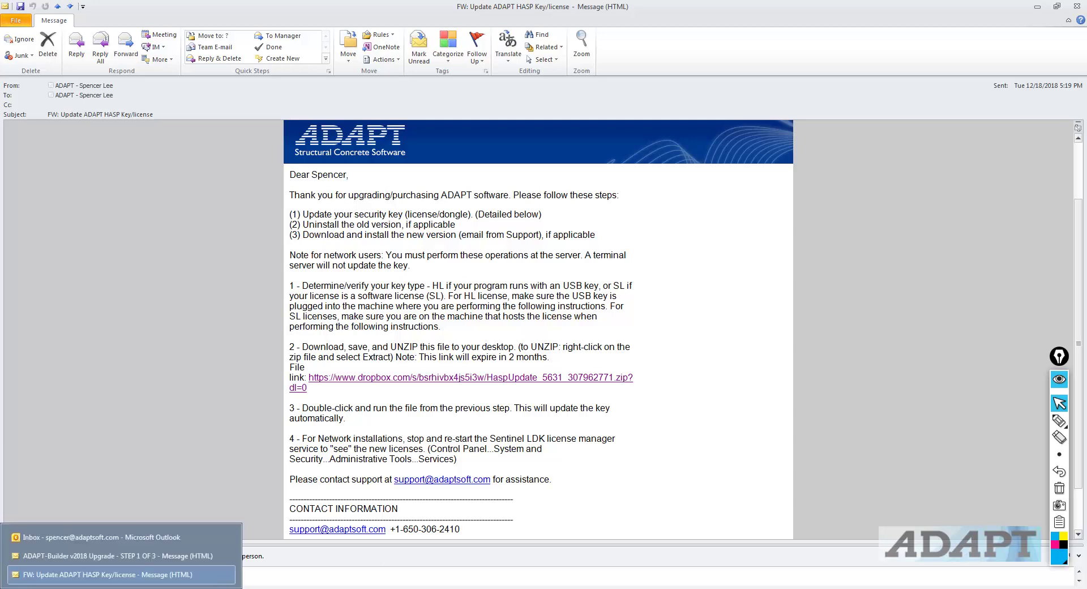
pyautogui.click(62, 563)
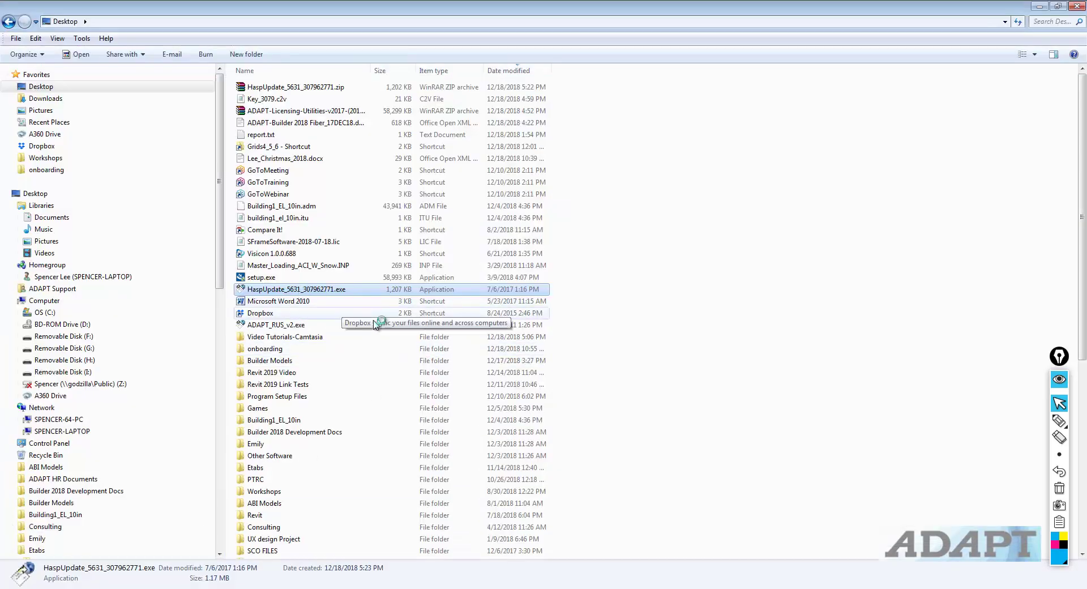
# Run the extracted HaspUpdate application, apply the license update in Sentinel HASP RUS, and close it to return to the email
pyautogui.doubleClick(300, 290)
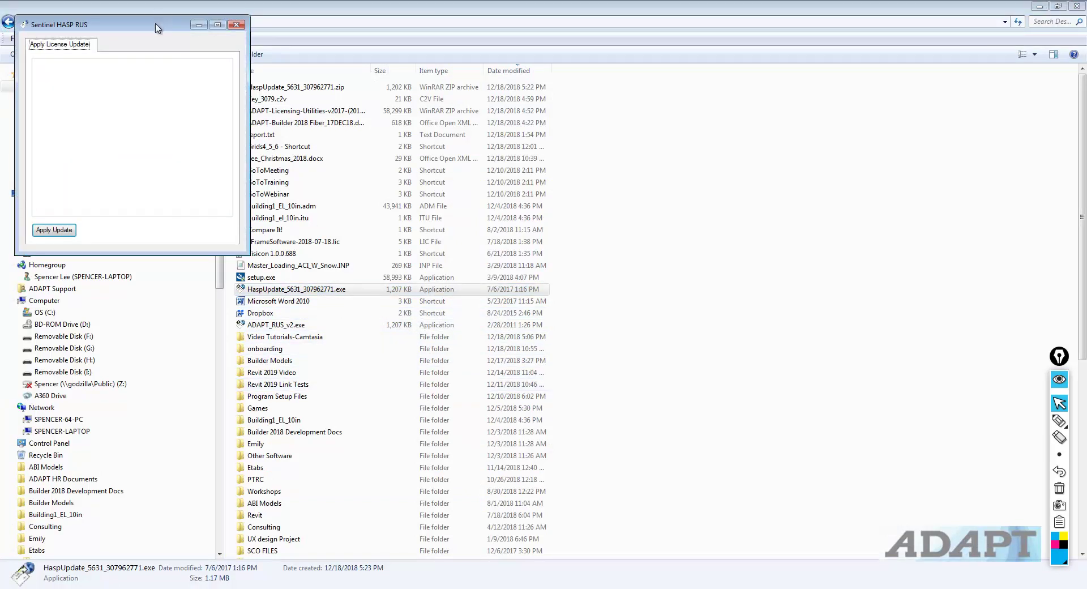
pyautogui.moveTo(161, 28); pyautogui.dragTo(581, 109)
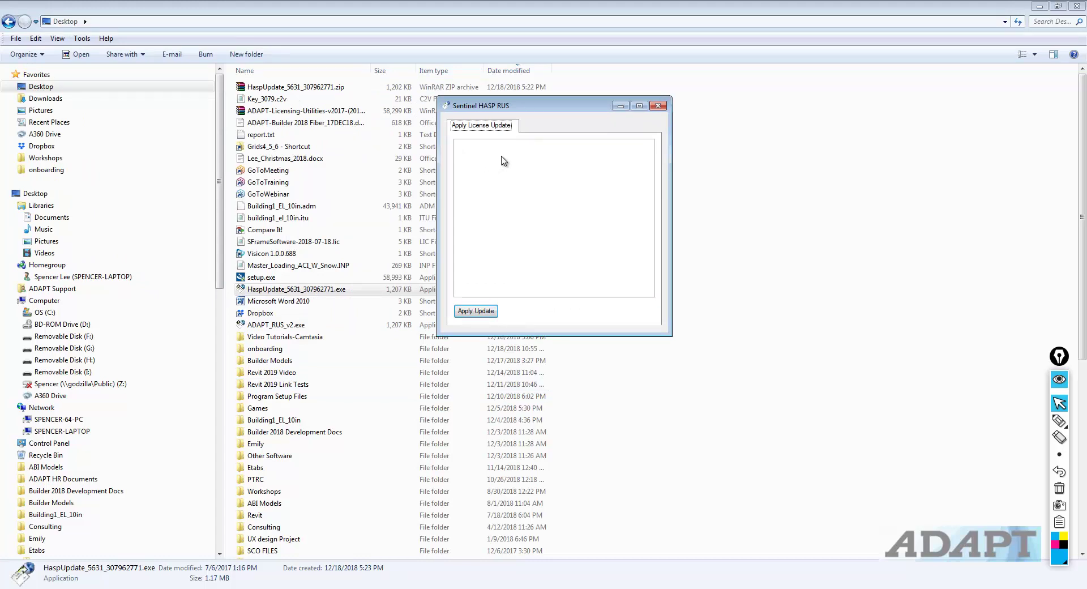
pyautogui.click(472, 312)
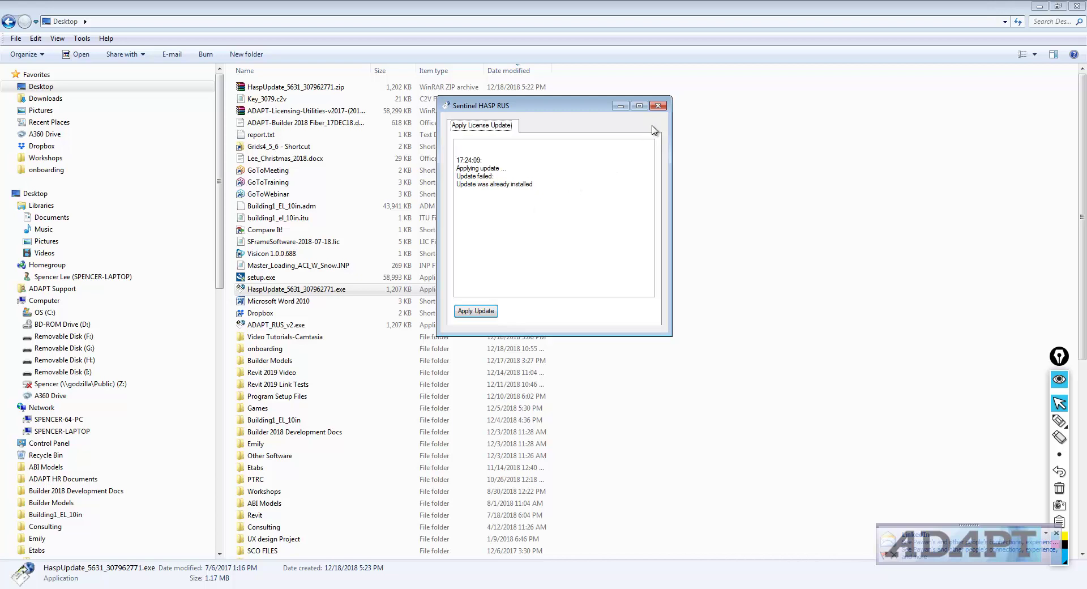
pyautogui.click(658, 106)
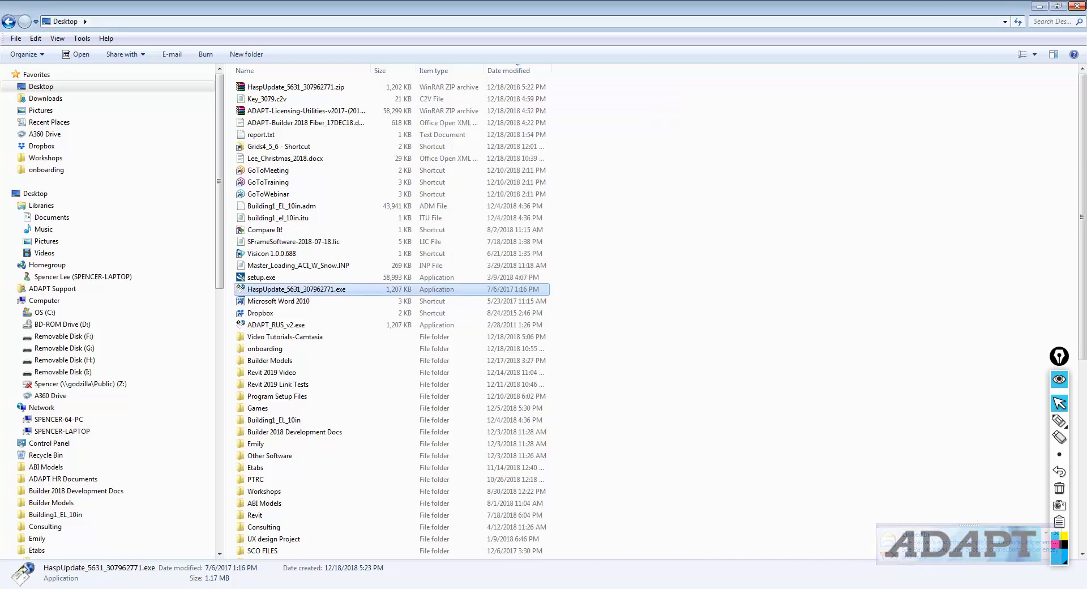
pyautogui.click(1039, 7)
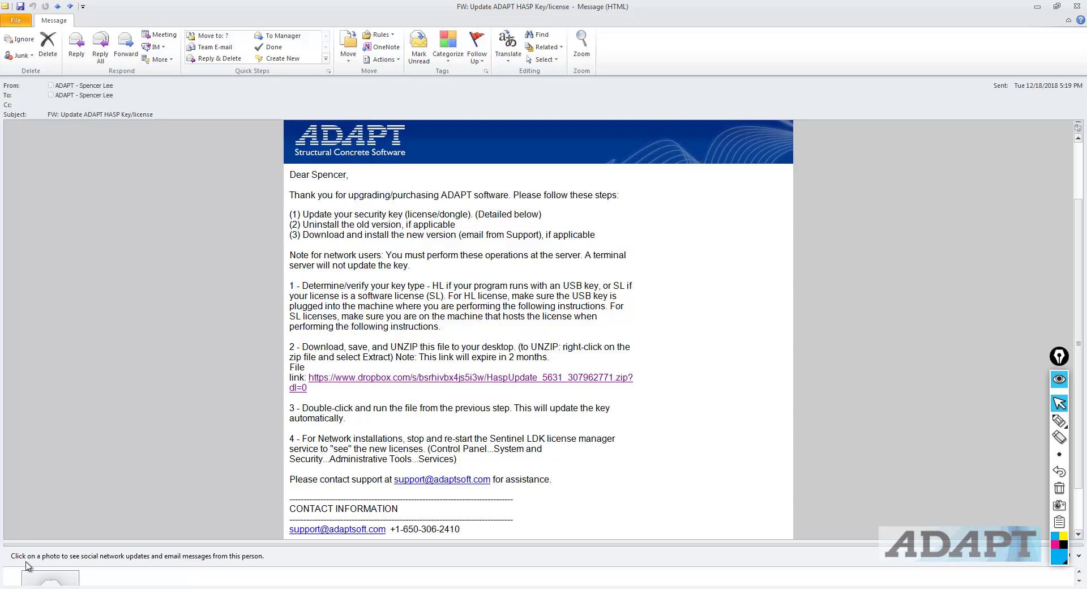
# Find and open Windows Services, and stop the Sentinel LDK License Manager service
pyautogui.click(34, 583)
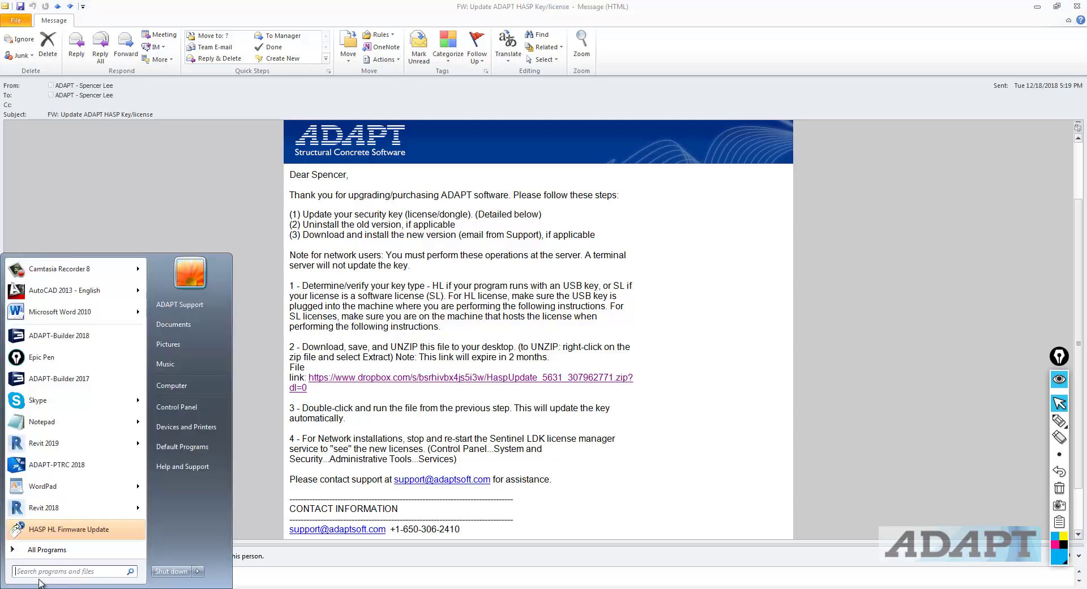
pyautogui.write('services')
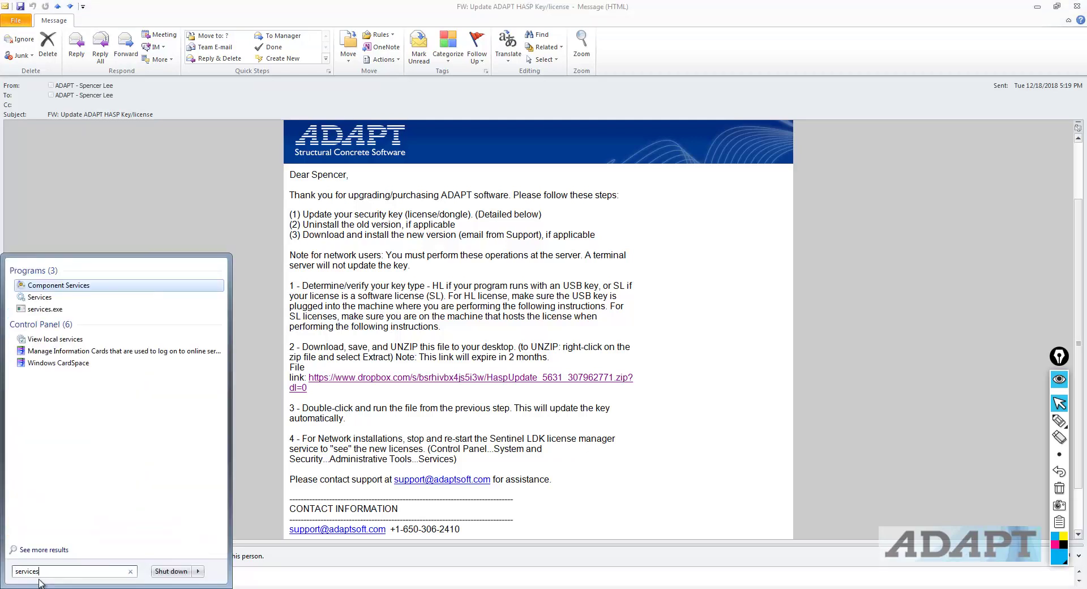
pyautogui.click(55, 309)
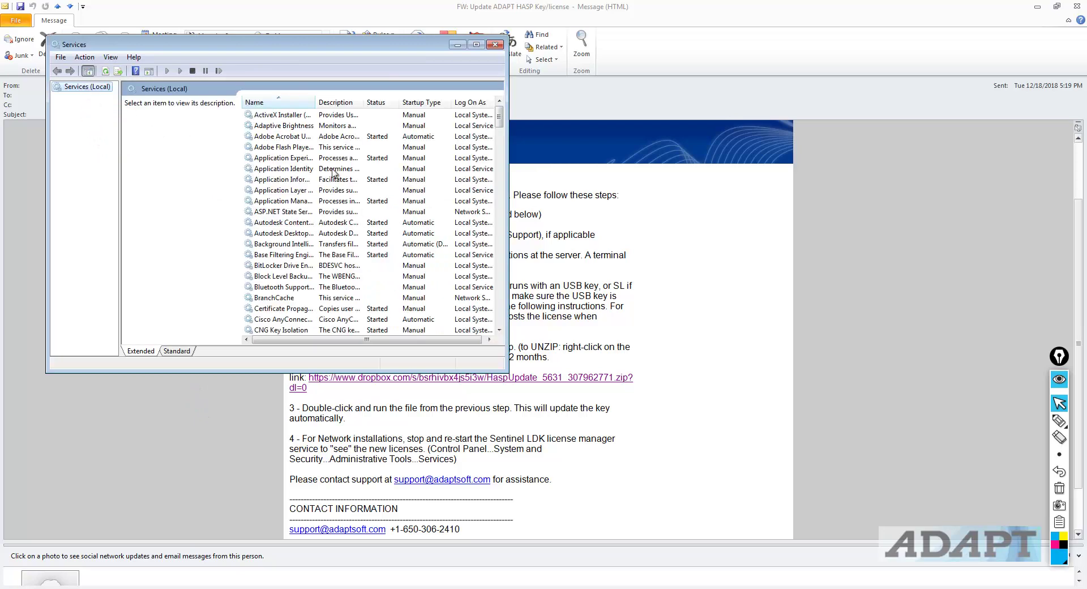
pyautogui.moveTo(500, 114); pyautogui.dragTo(497, 260)
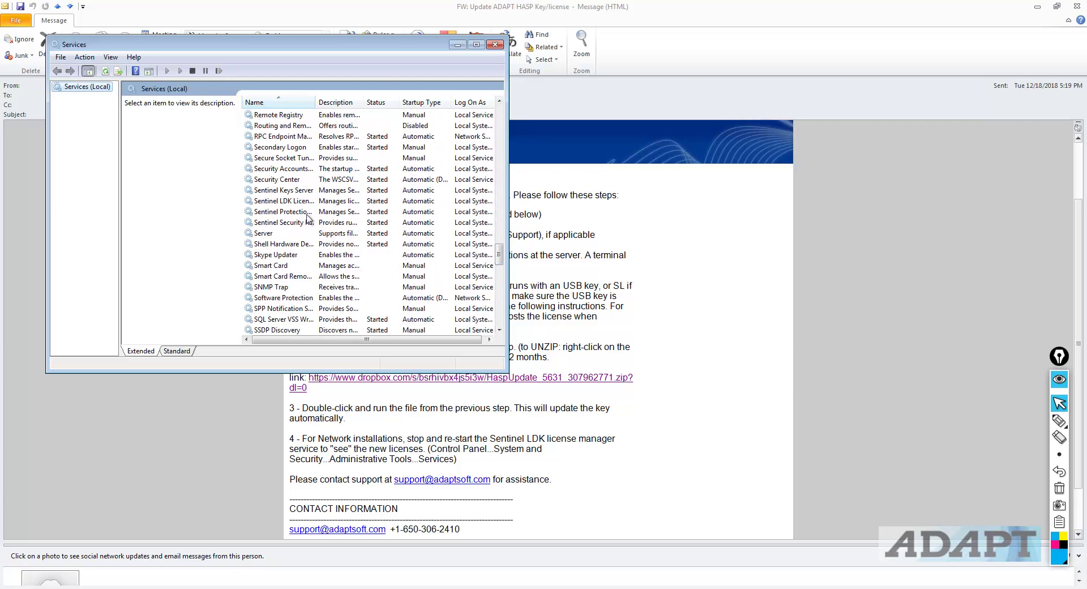
pyautogui.click(268, 203)
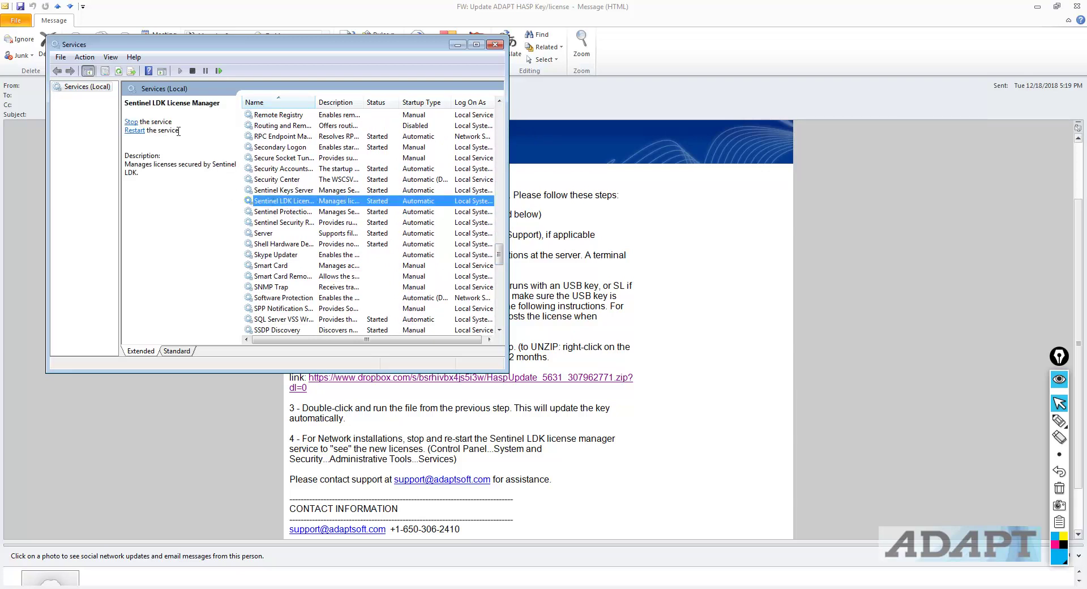
pyautogui.click(130, 122)
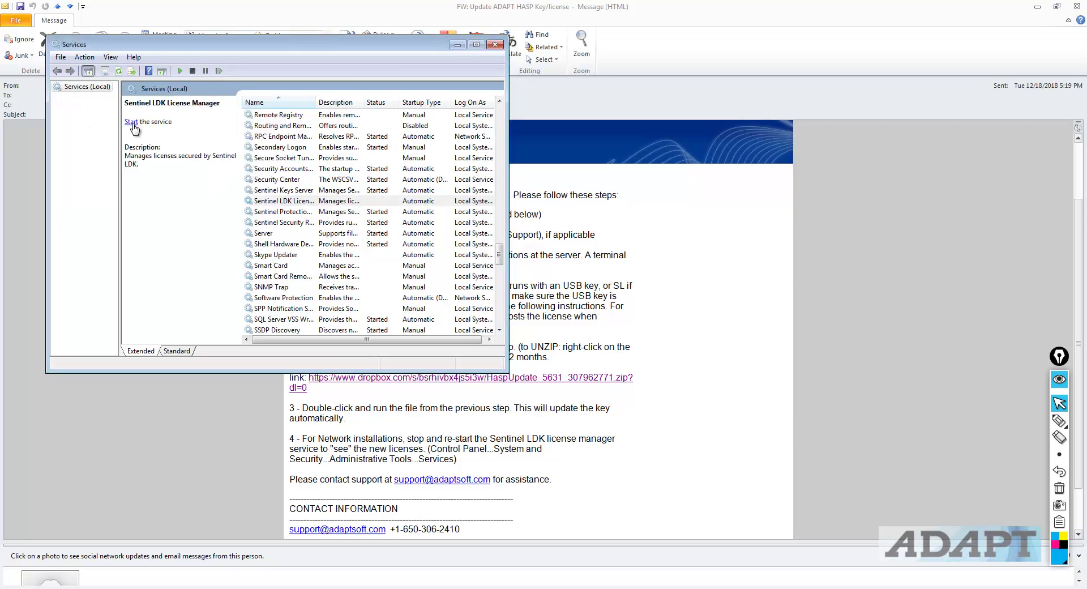
# Start the Sentinel LDK License Manager service again and close the Services window
pyautogui.click(131, 122)
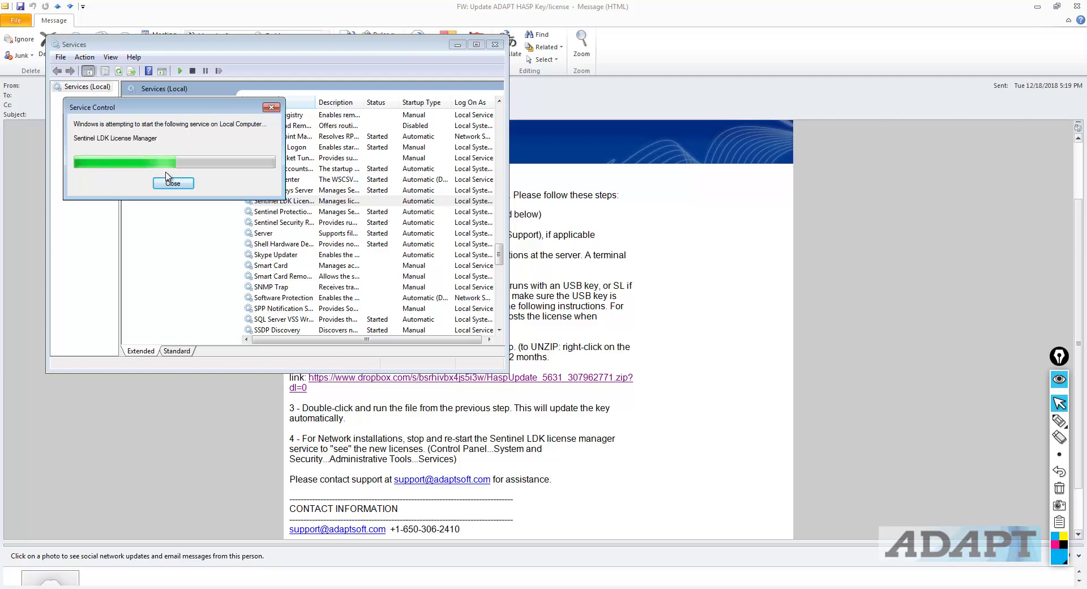
pyautogui.click(492, 46)
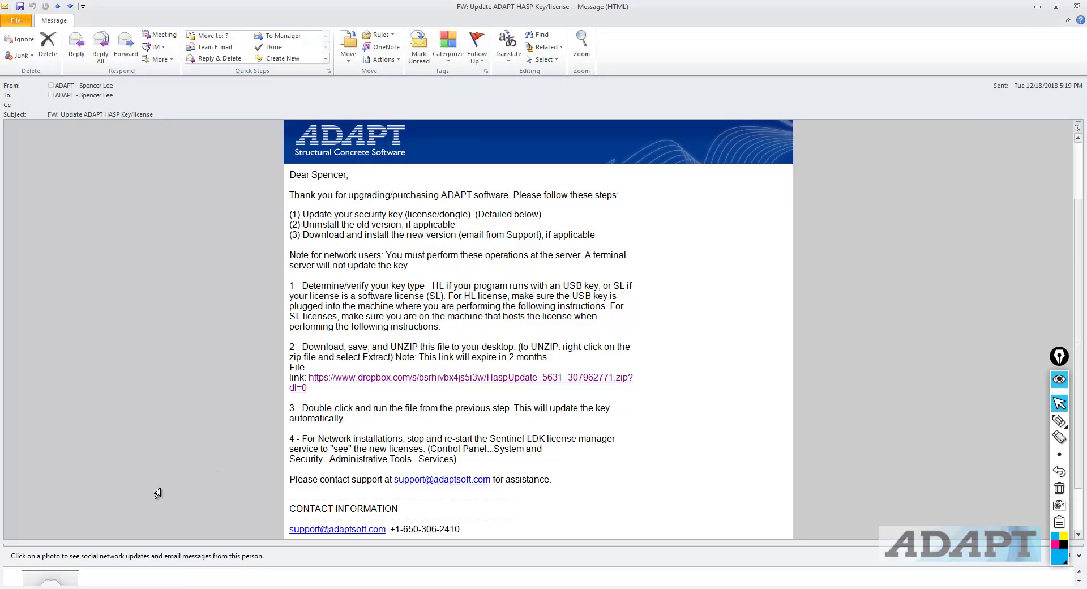
# Launch Sentinel Admin Control Center from ADAPT Licensing Utilities and show the list of available Sentinel keys
pyautogui.click(27, 583)
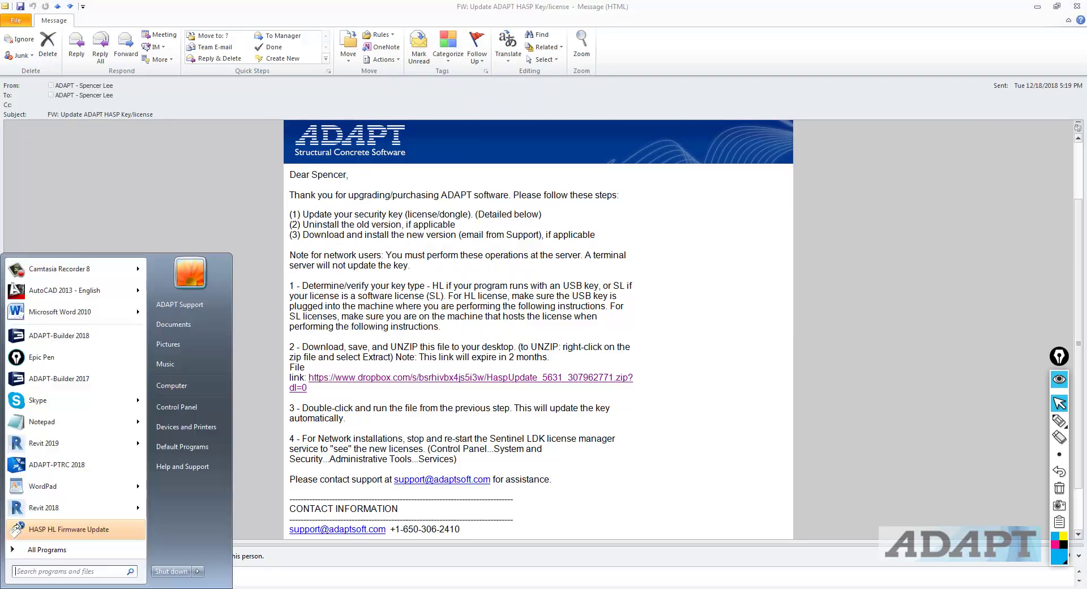
pyautogui.click(48, 549)
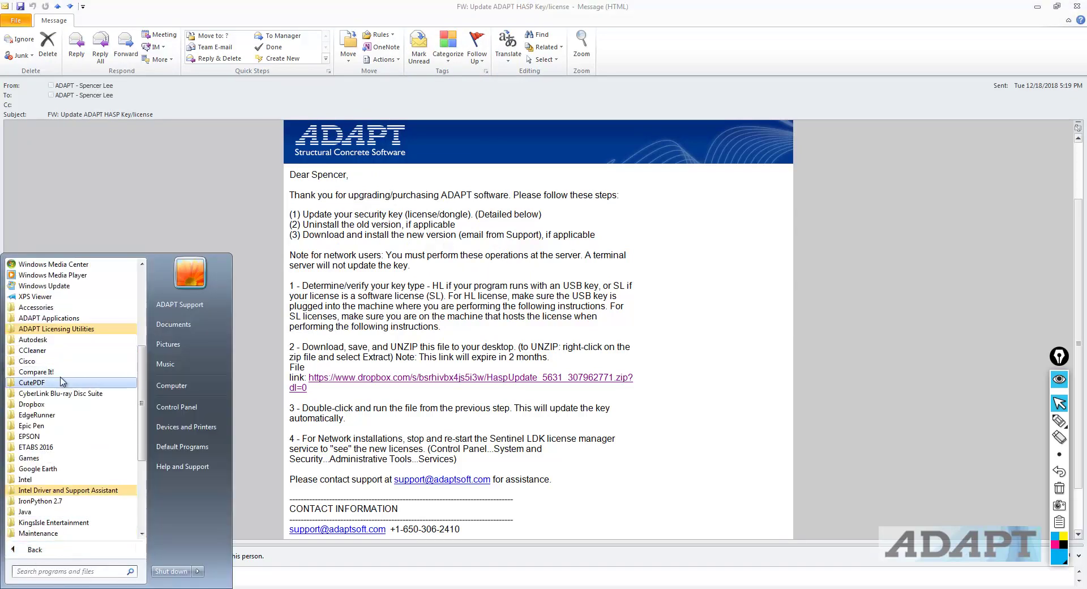
pyautogui.click(57, 332)
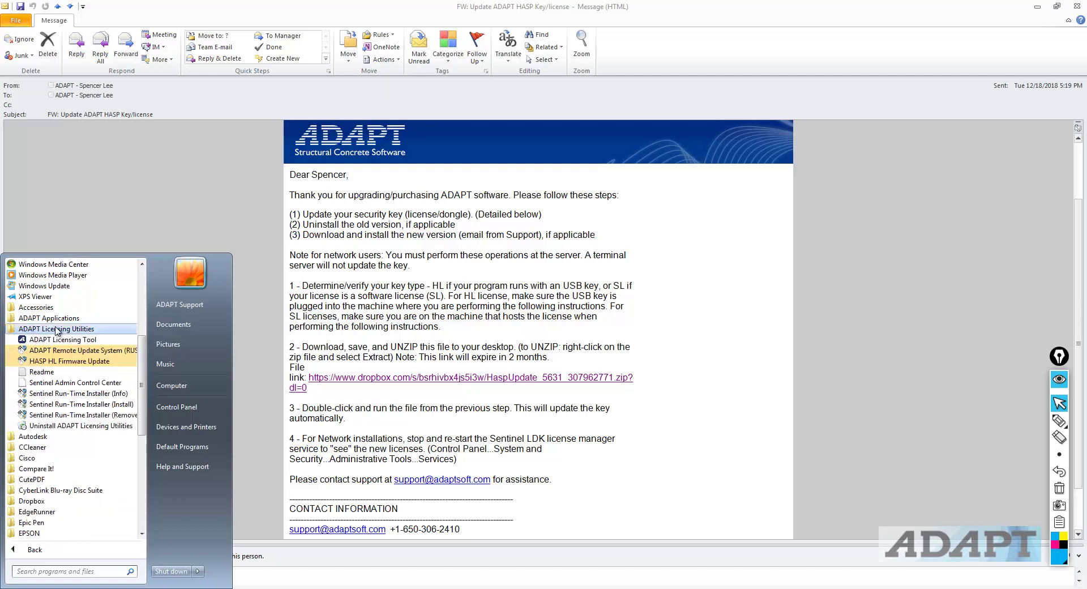
pyautogui.click(54, 385)
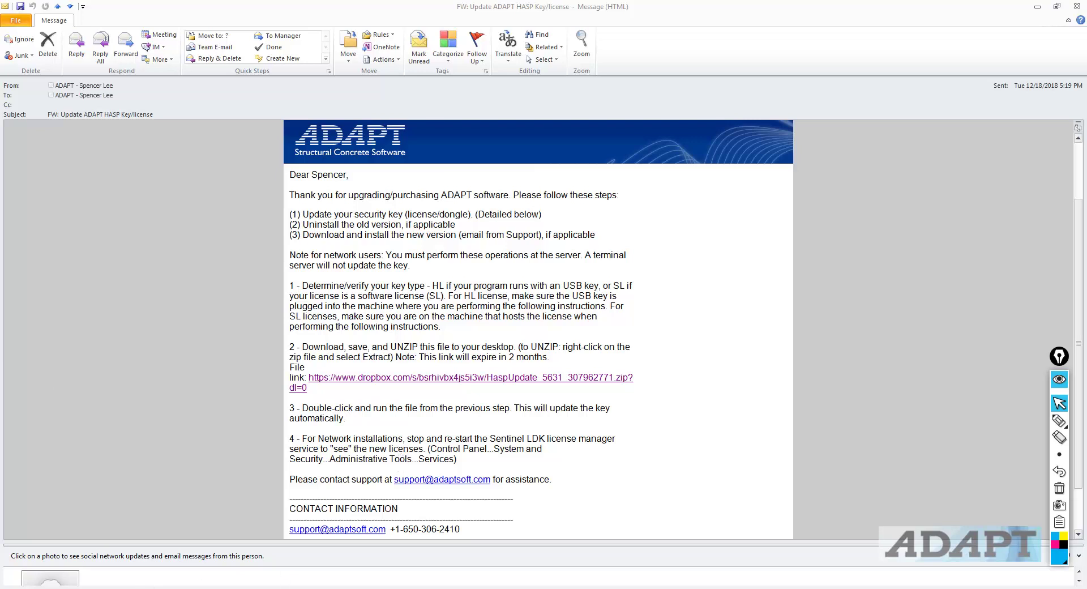
pyautogui.click(113, 575)
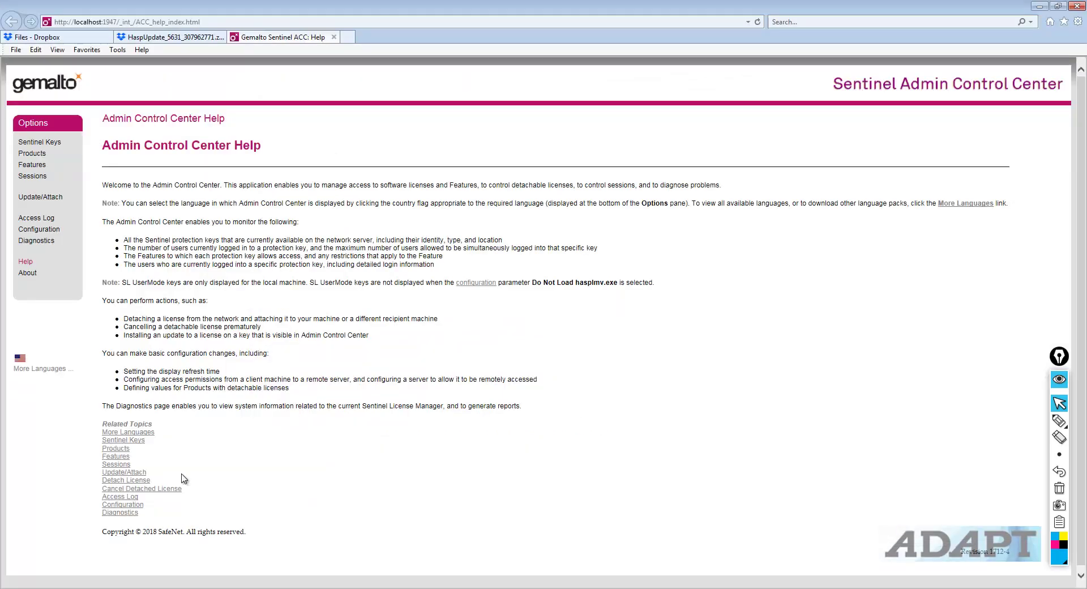
pyautogui.click(37, 142)
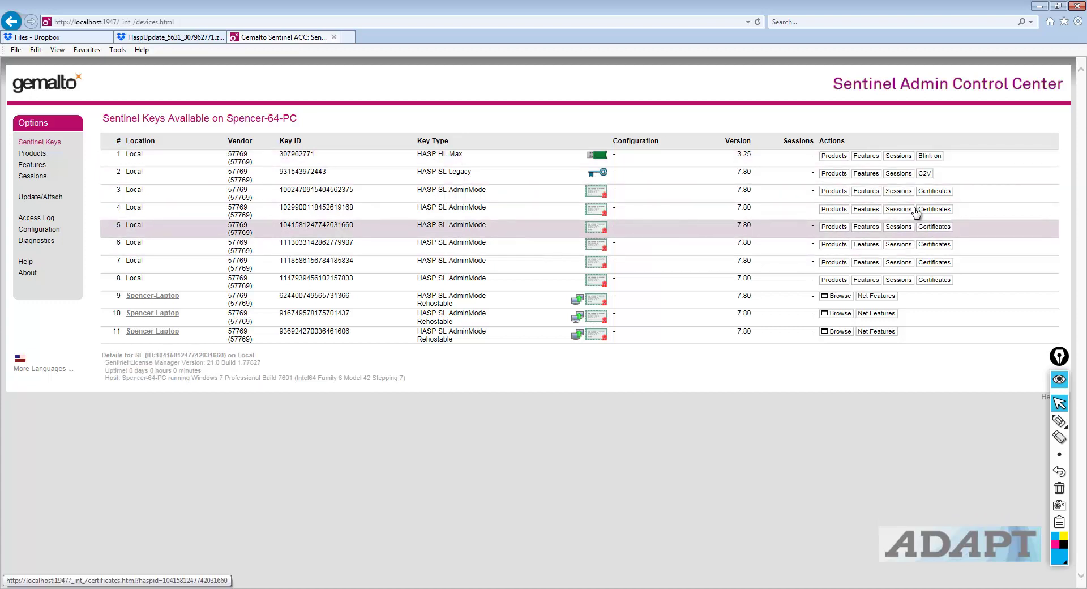
# Examine the products and features of the local HASP HL Max key, and the HASP SL Legacy key's products and Builder features
pyautogui.click(833, 156)
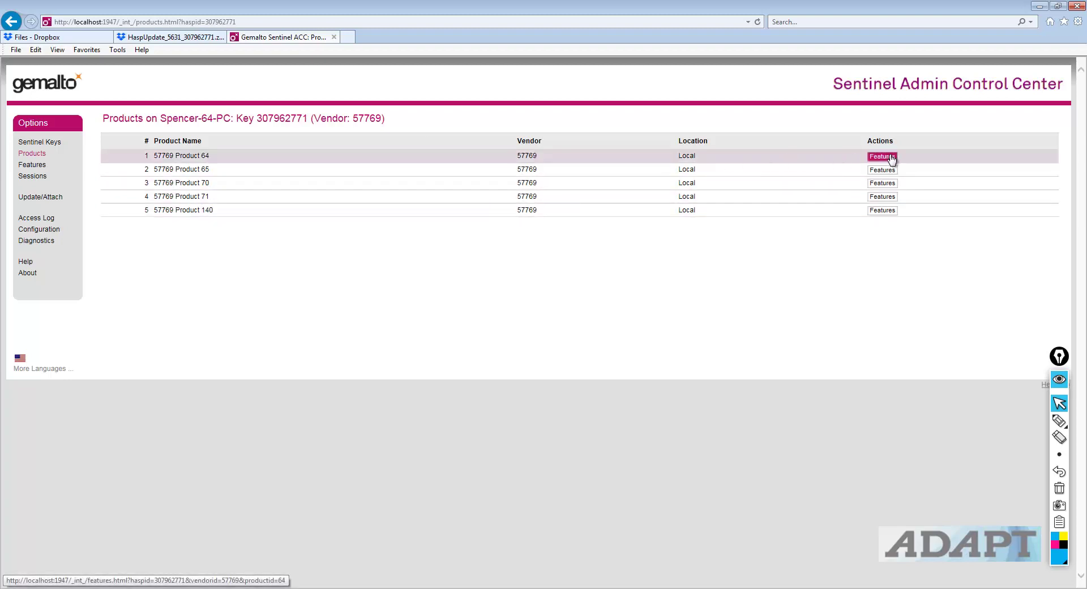
pyautogui.click(54, 142)
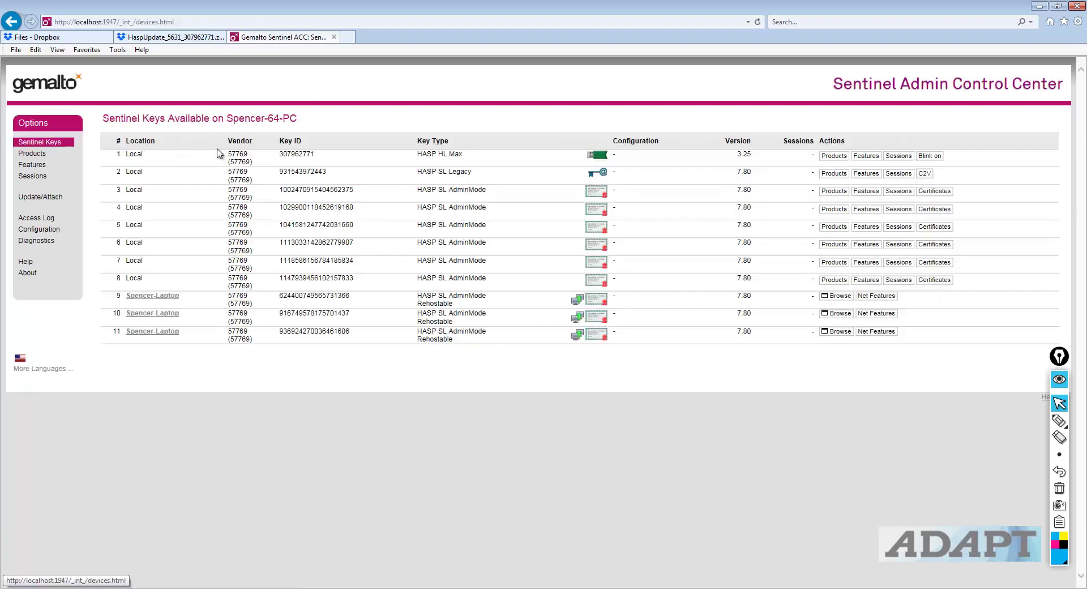
pyautogui.click(865, 156)
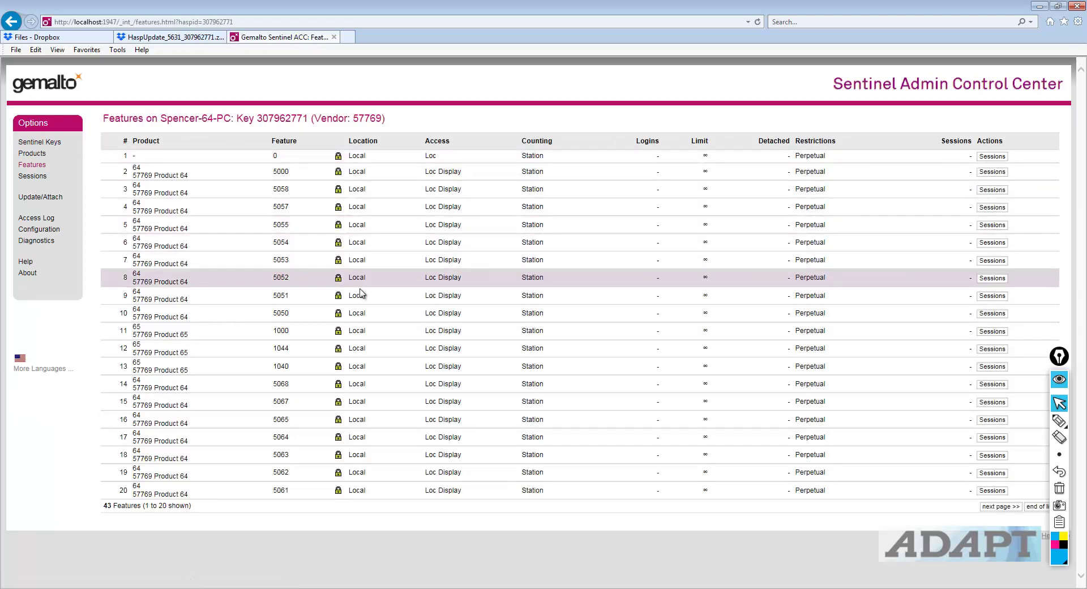
pyautogui.click(21, 144)
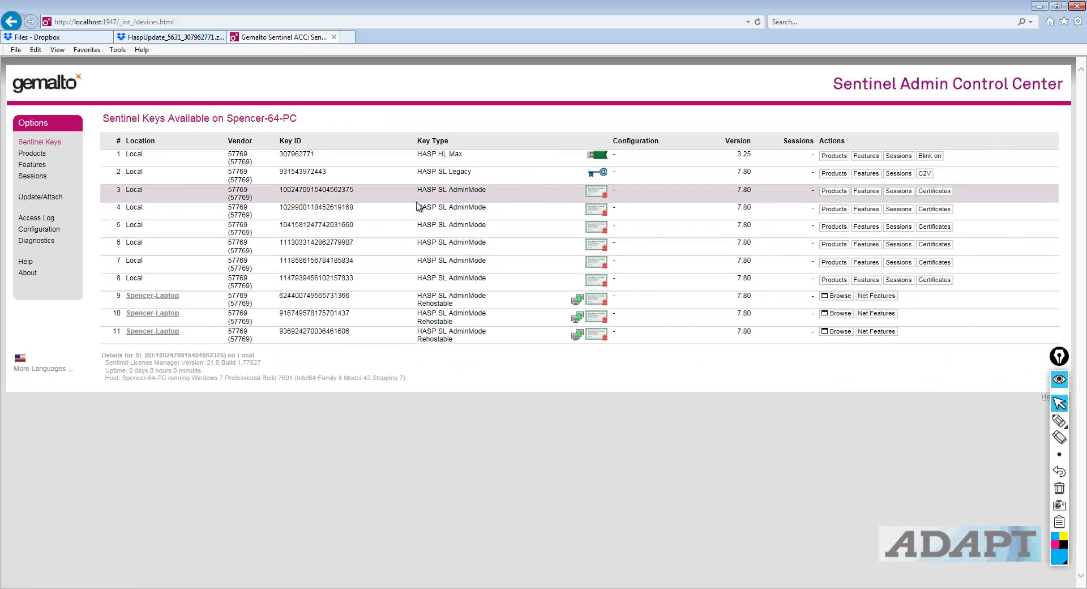
pyautogui.click(835, 174)
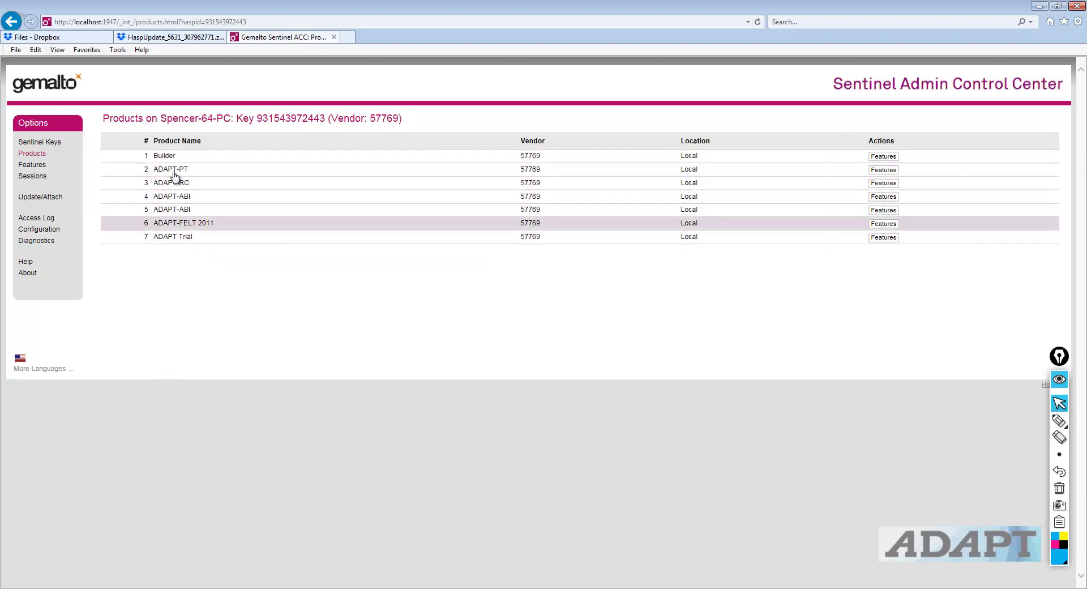
pyautogui.click(883, 157)
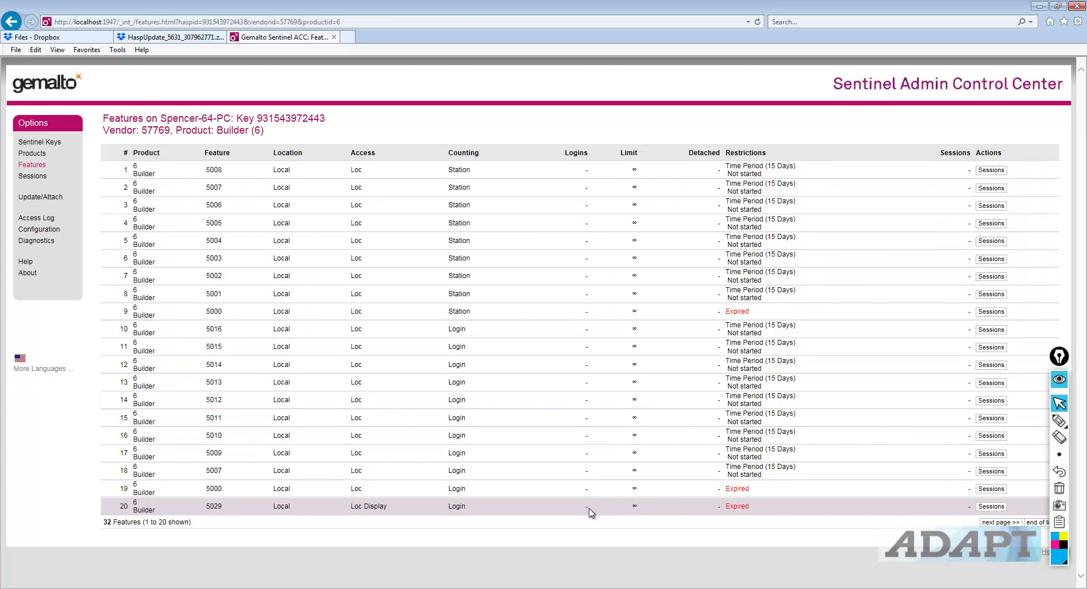
# Close the Sentinel Admin Control Center and Dropbox pages, dismiss the HaspUpdate sharing dialog, and exit the browser
pyautogui.click(1076, 6)
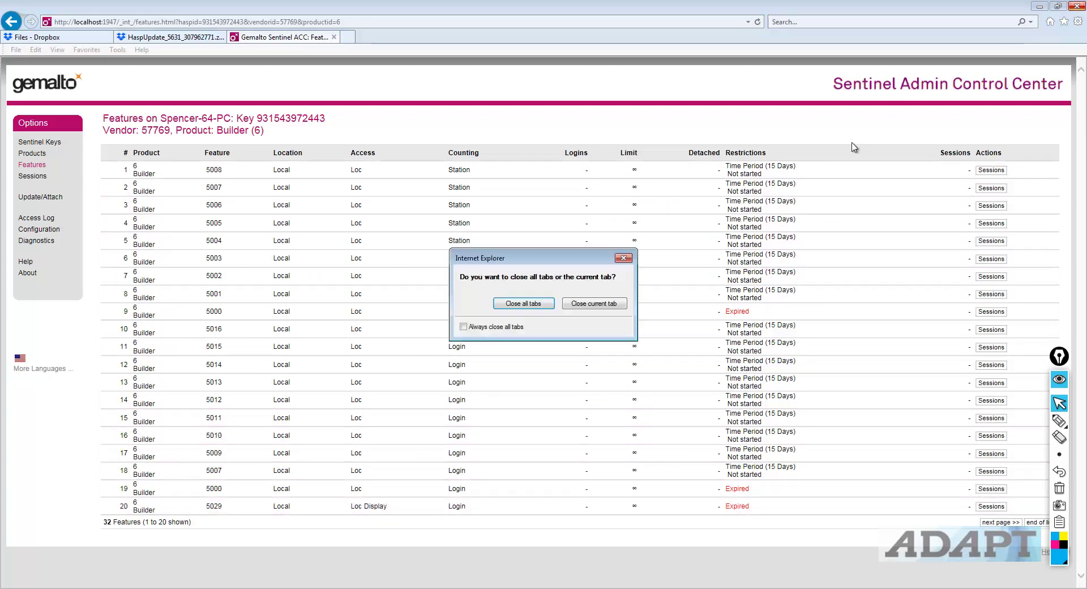
pyautogui.click(601, 306)
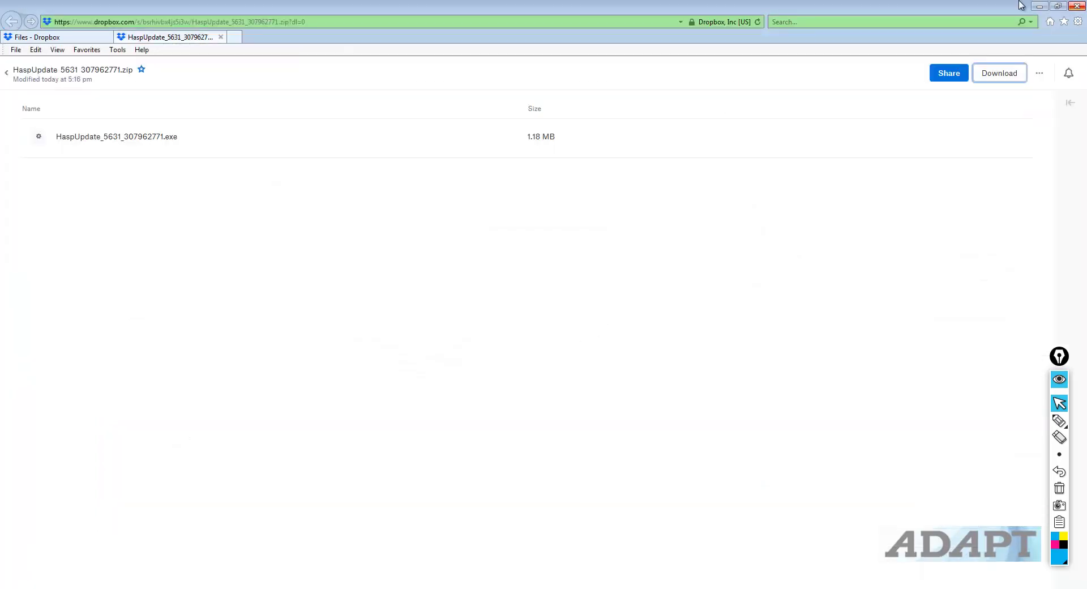
pyautogui.click(1076, 5)
pyautogui.click(608, 304)
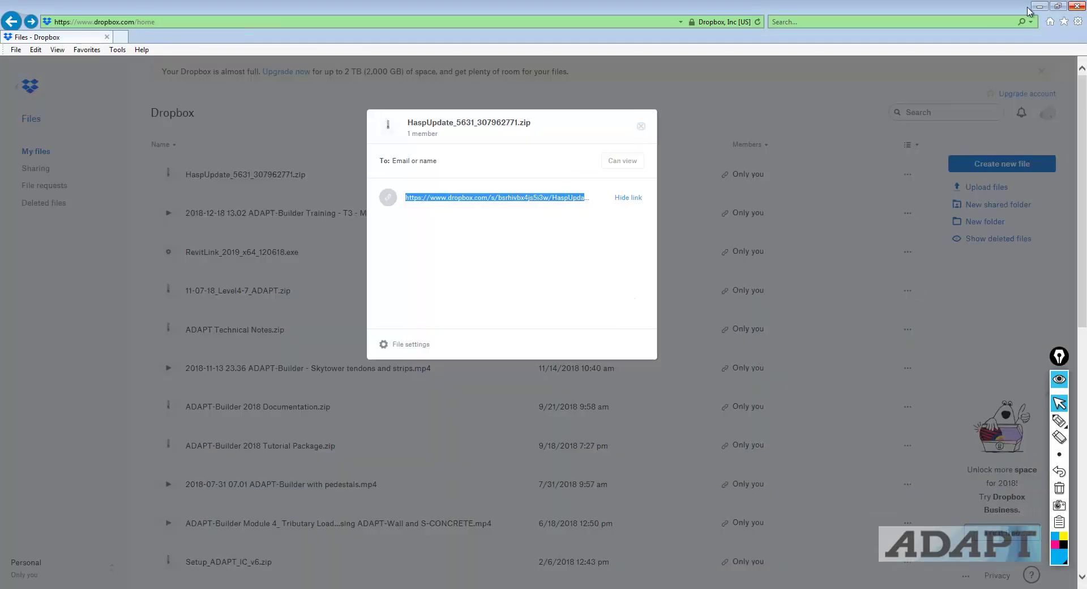
pyautogui.click(645, 125)
pyautogui.click(1077, 6)
# Close the HASP key and Builder upgrade email messages, and minimize Outlook and Skype to reach the desktop
pyautogui.click(1077, 7)
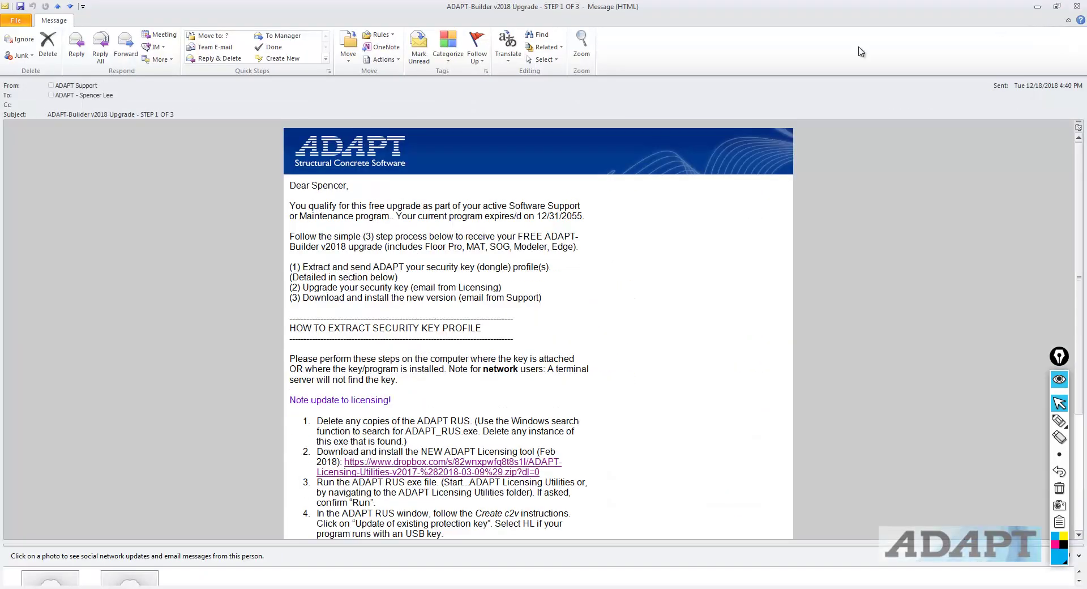
pyautogui.click(1076, 6)
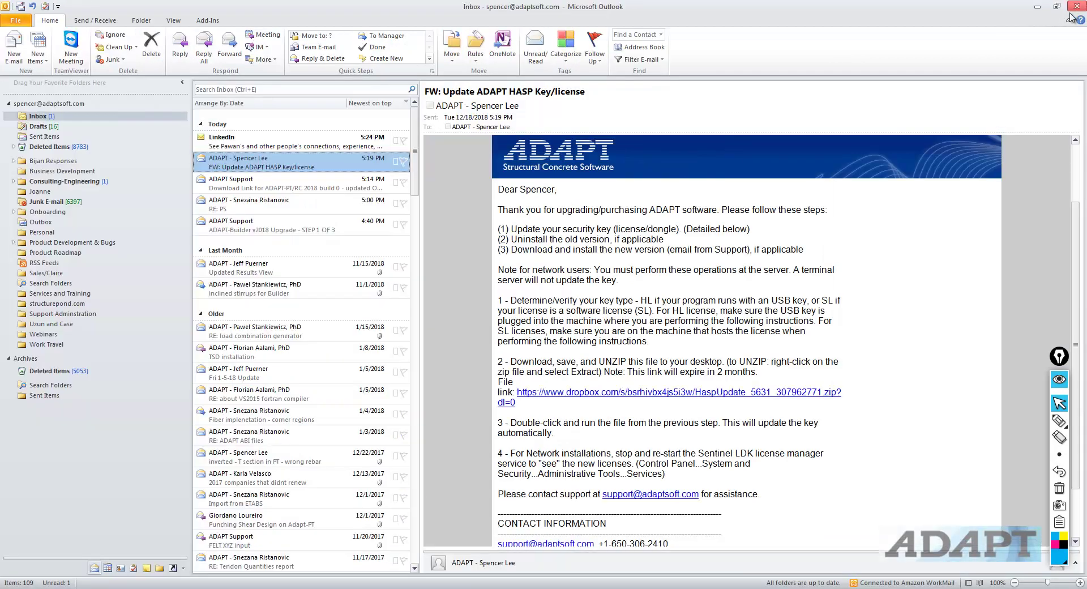
pyautogui.click(1037, 7)
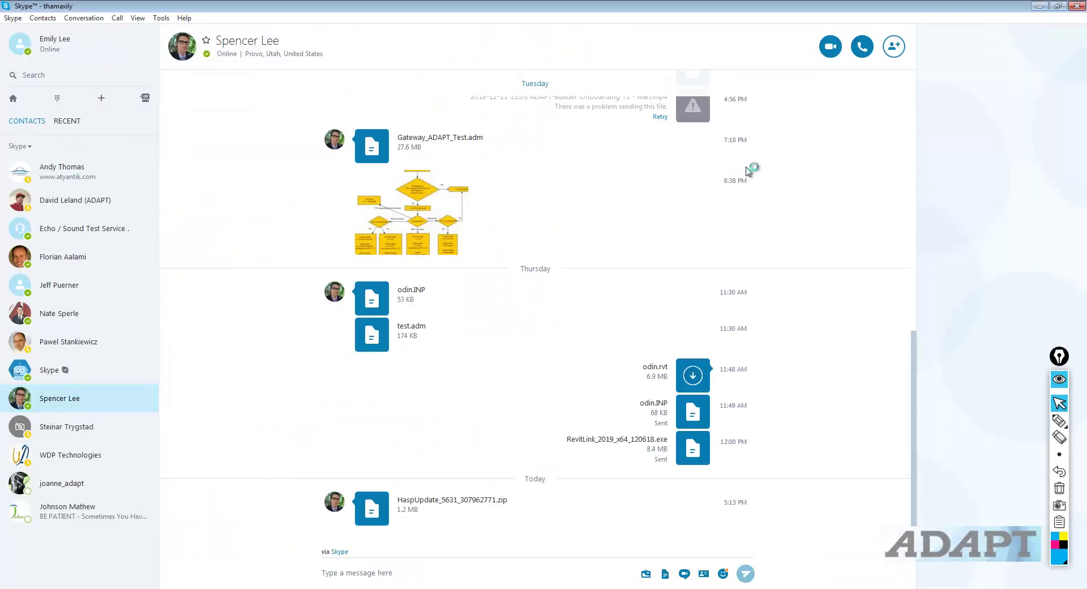
pyautogui.click(1040, 7)
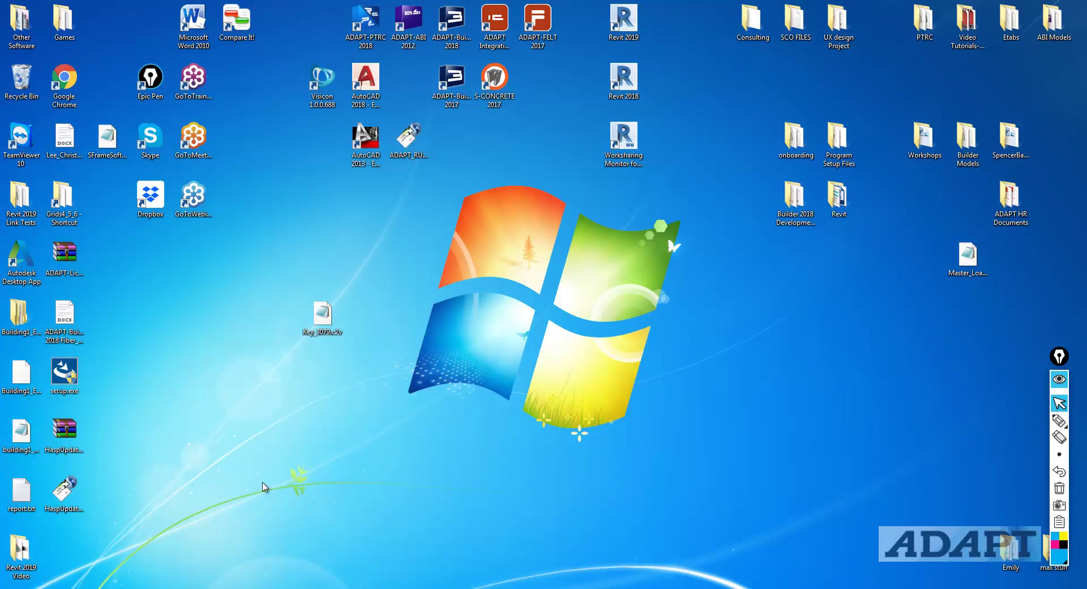
# Find ADAPT-Builder 2017 in the Control Panel's Programs and Features list, select it, and minimize the window
pyautogui.press('super')
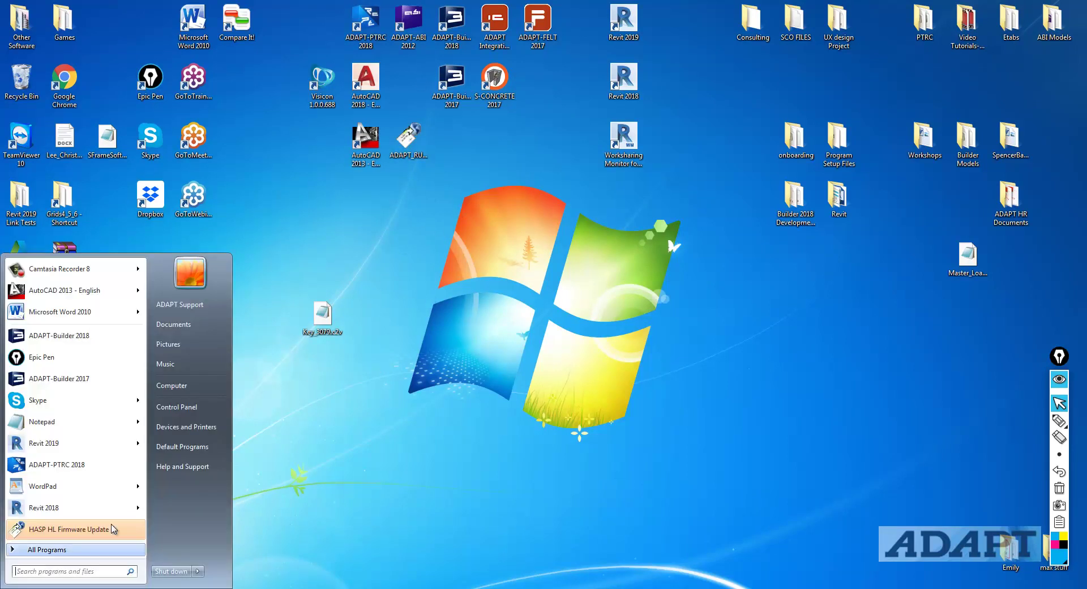
pyautogui.click(187, 406)
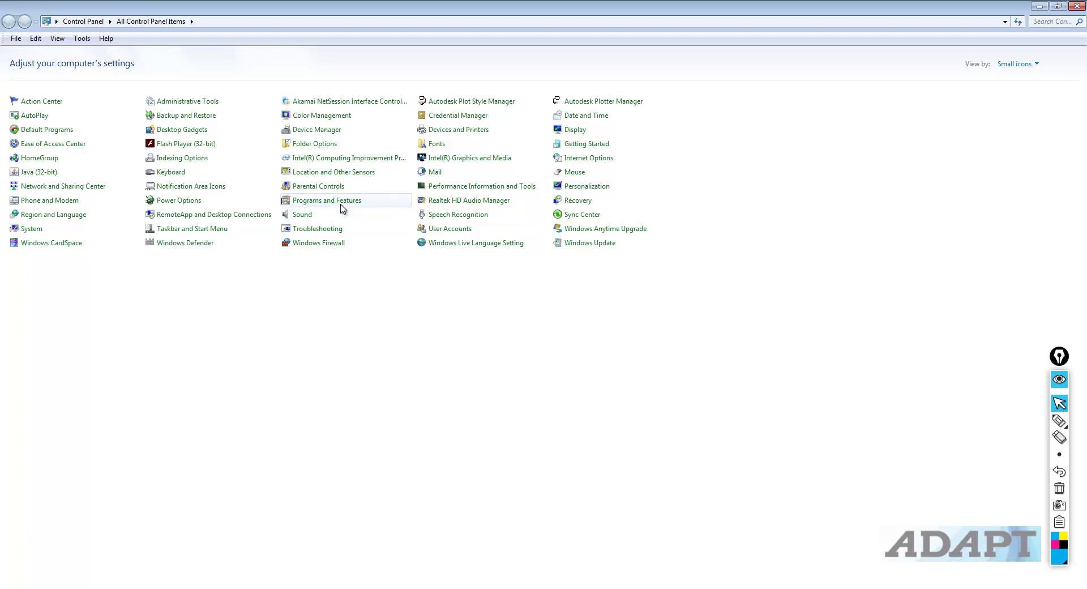
pyautogui.click(341, 201)
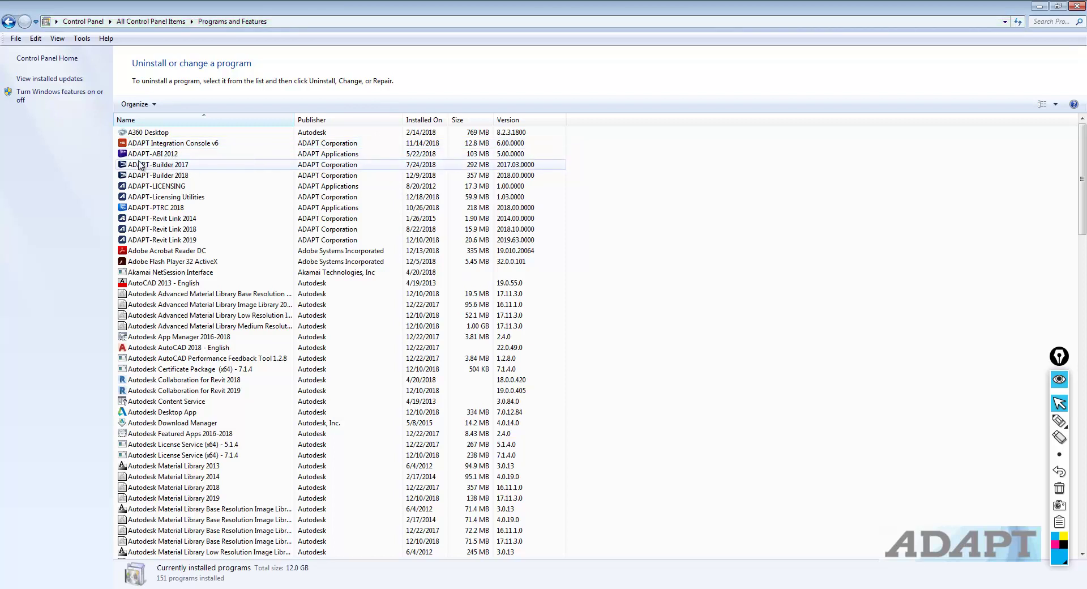
pyautogui.click(138, 163)
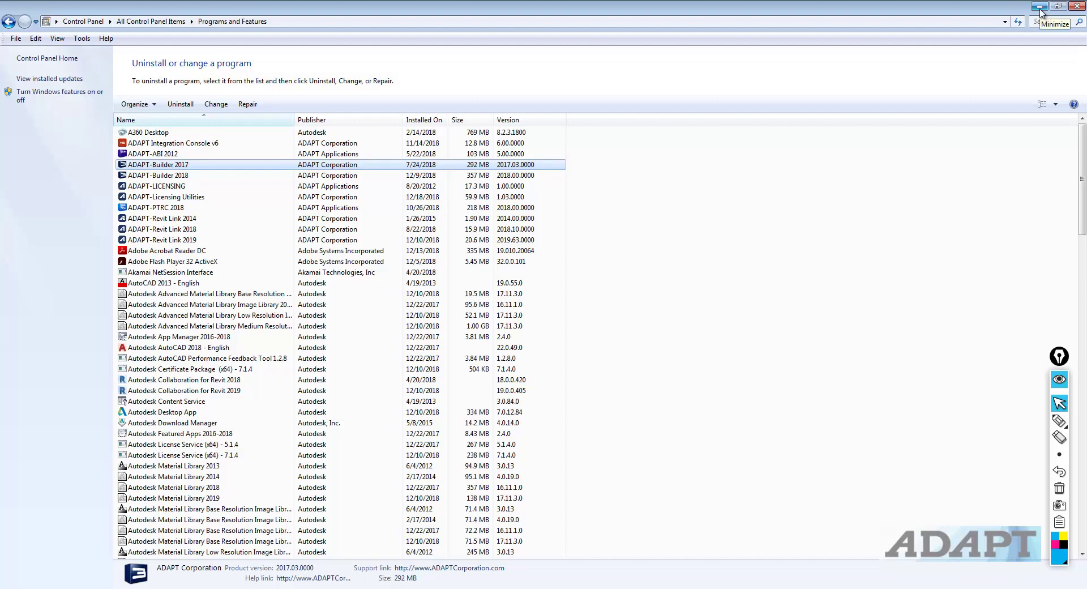
pyautogui.click(1040, 7)
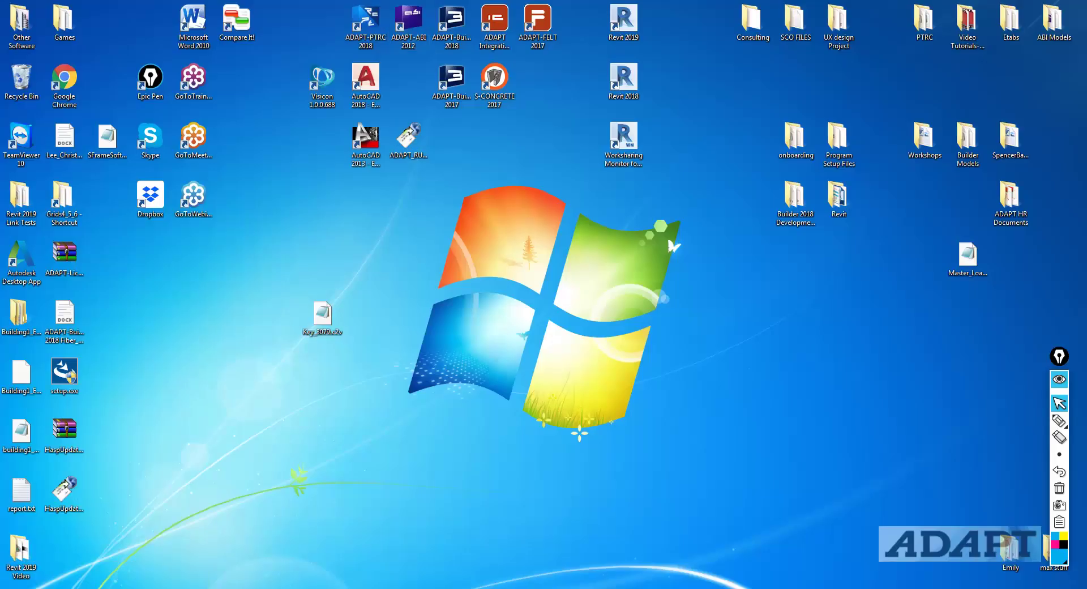
# Switch to Outlook, read the ADAPT-PT/RC 2018 download email through to its software download links, and return to the desktop
pyautogui.hotkey('alt', 'Tab')
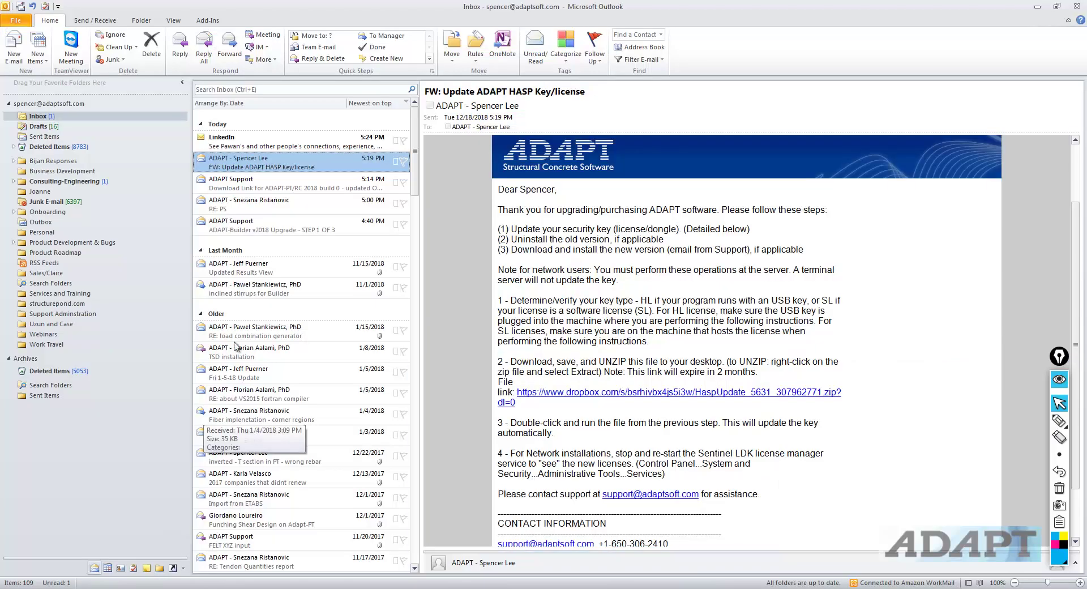
pyautogui.click(277, 192)
pyautogui.press('Up')
pyautogui.click(281, 189)
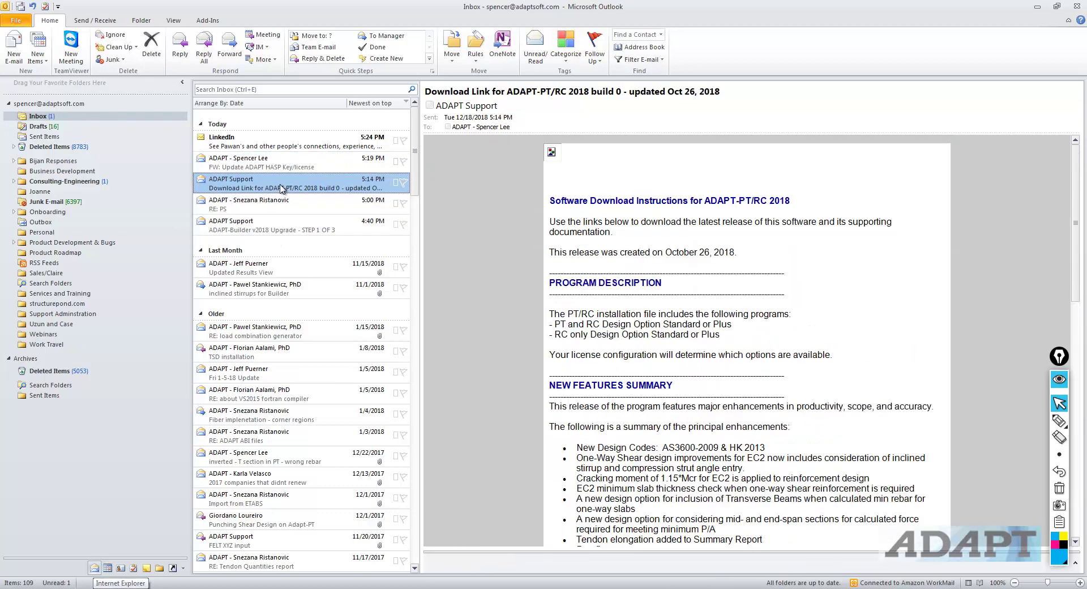
pyautogui.doubleClick(281, 188)
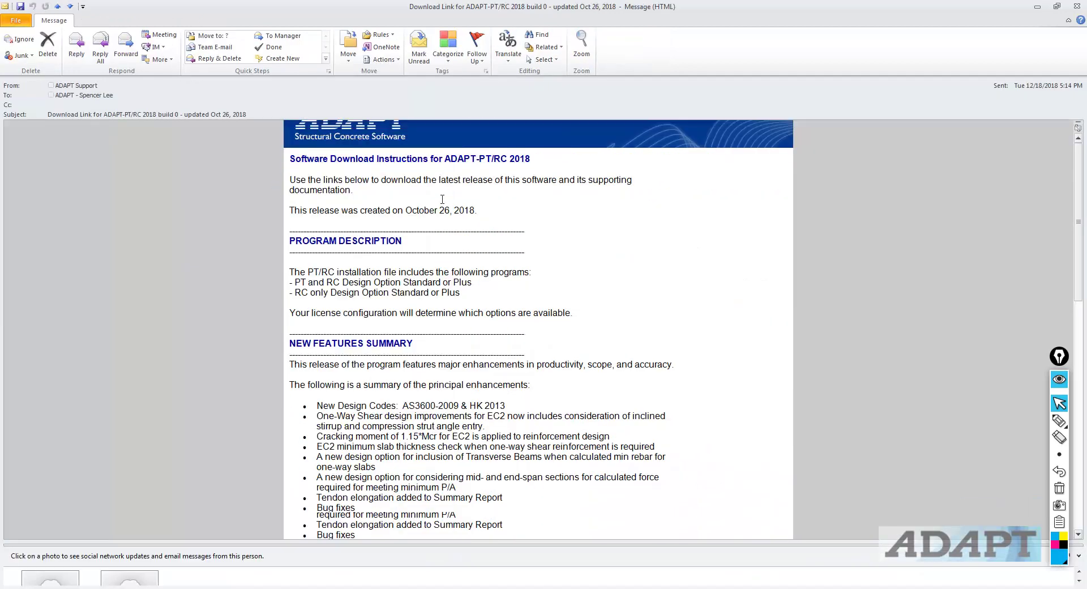
pyautogui.scroll(-1, 442, 200)
pyautogui.scroll(1, 445, 199)
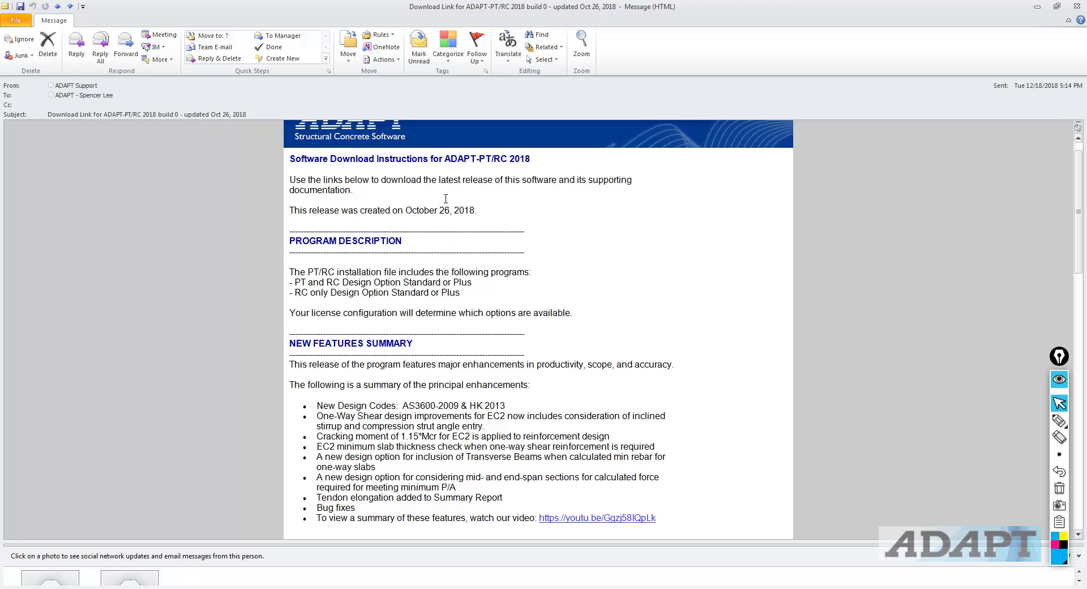
pyautogui.scroll(-11, 448, 199)
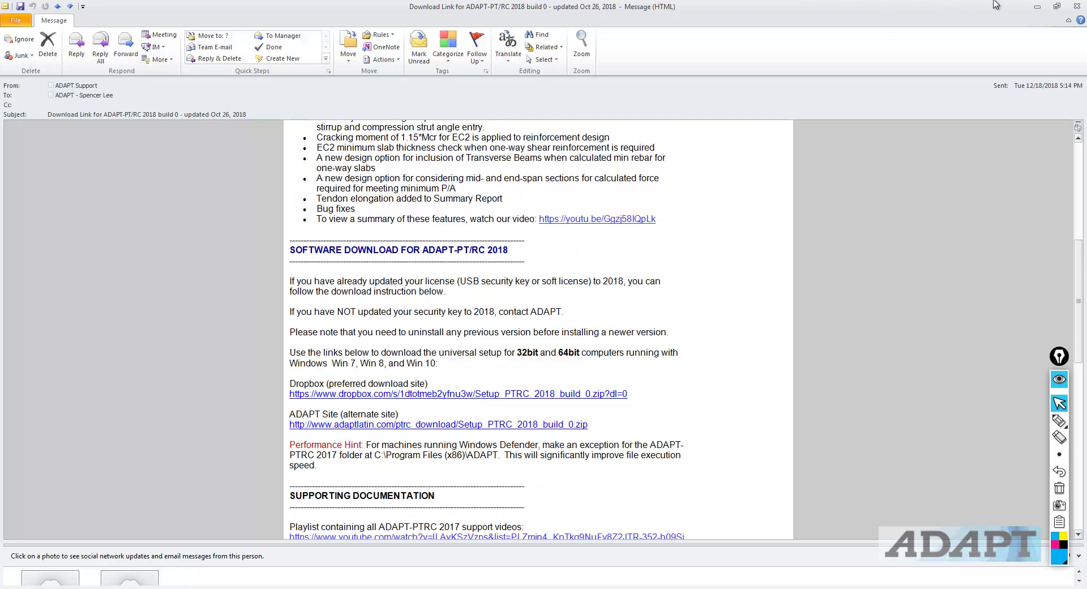
pyautogui.click(1038, 8)
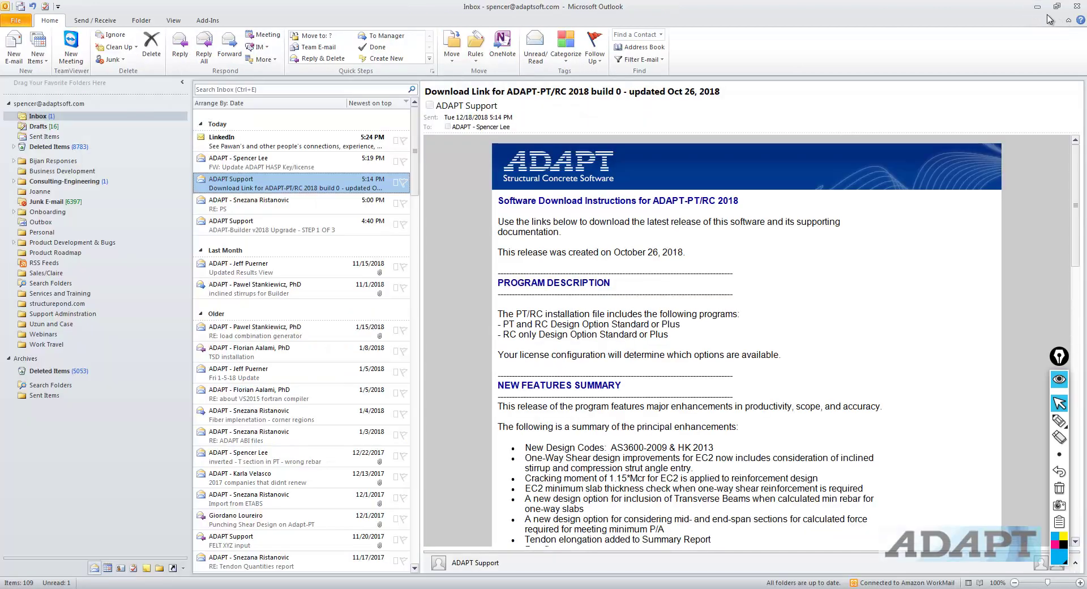
pyautogui.click(1038, 8)
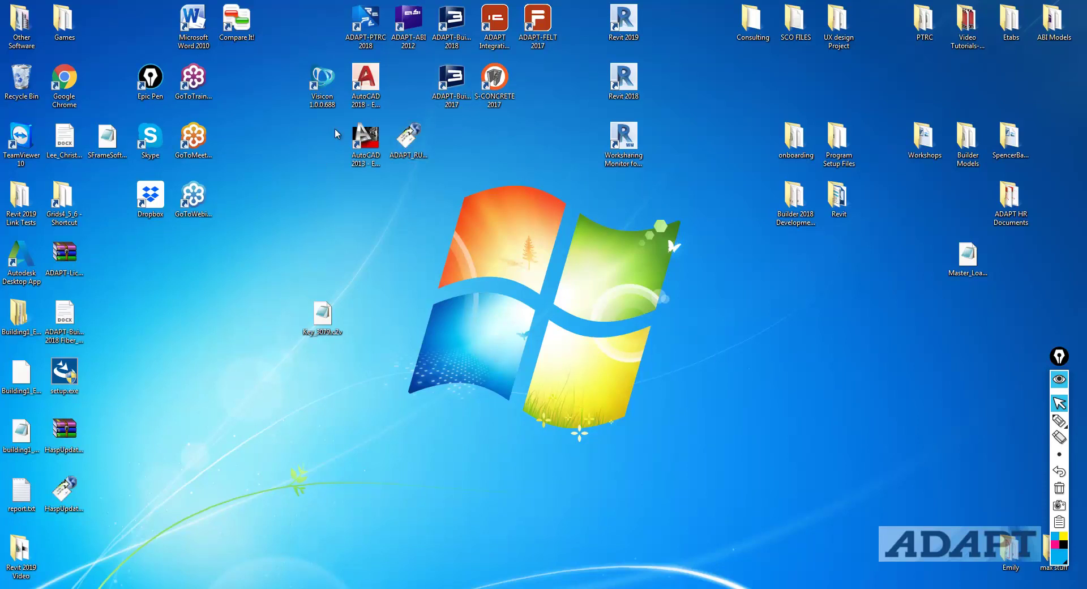
# Launch ADAPT-Builder 2018 and accept the startup configuration of Edge, Floor Pro, PT/RC and US
pyautogui.doubleClick(446, 39)
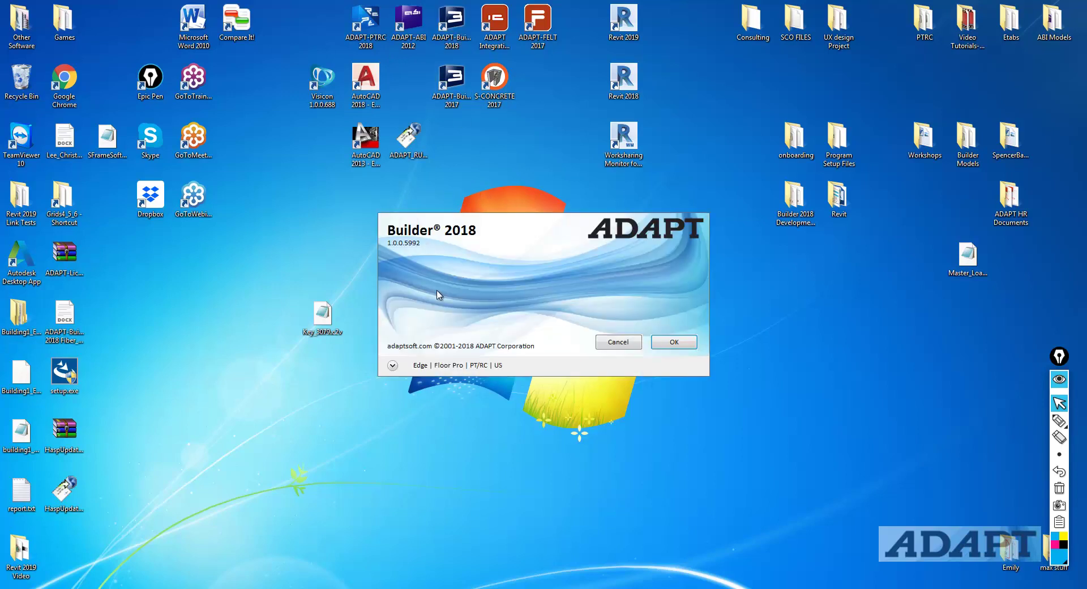
pyautogui.click(657, 342)
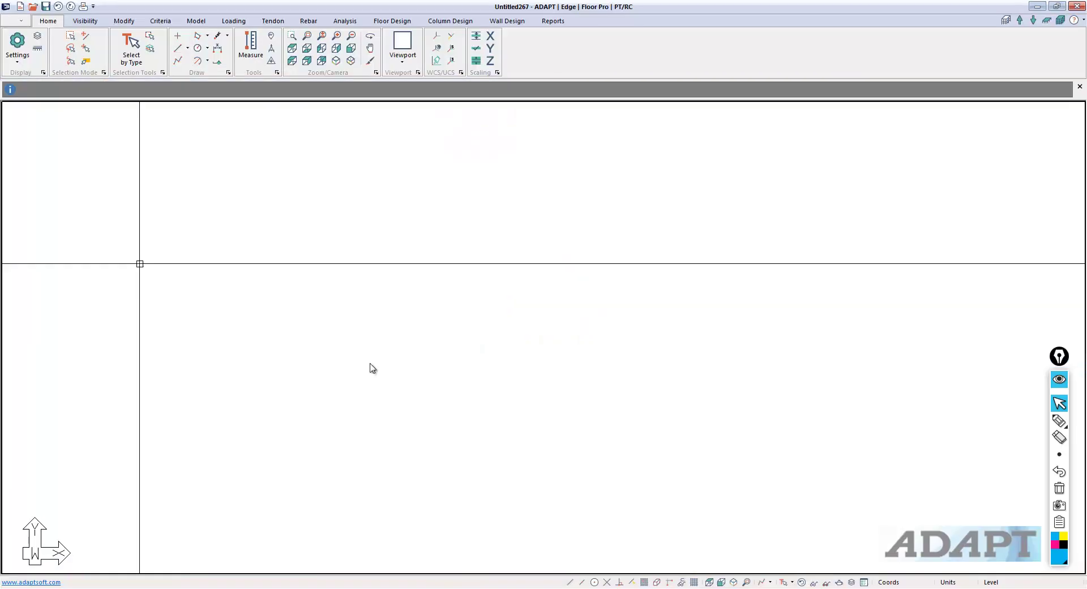